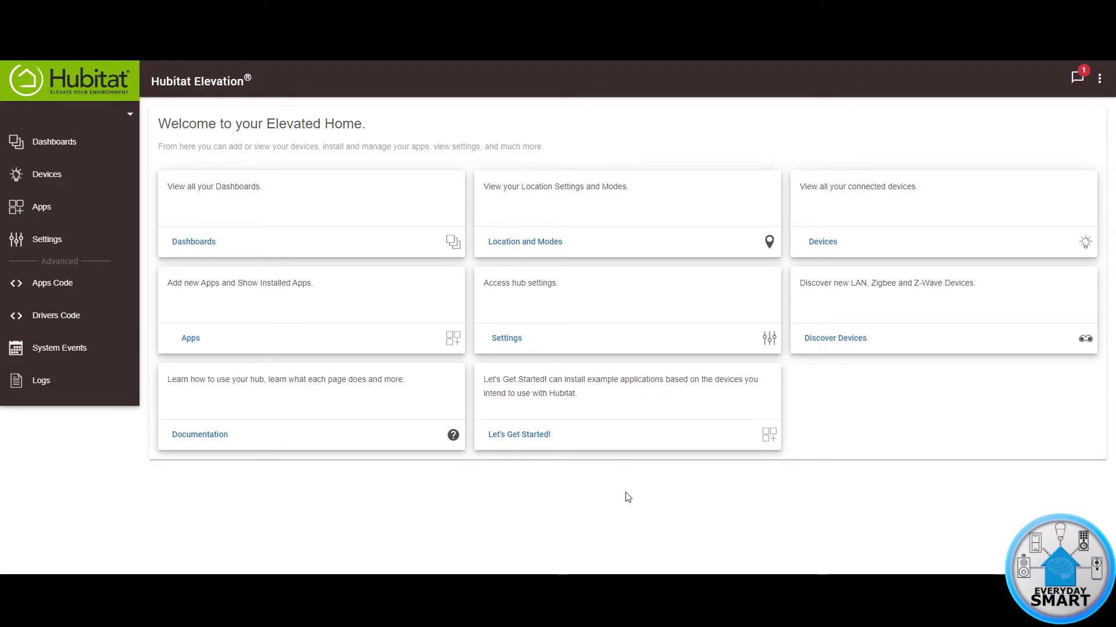
# - Start Z-Wave inclusion from device discovery to find the new switch
pyautogui.click(71, 180)
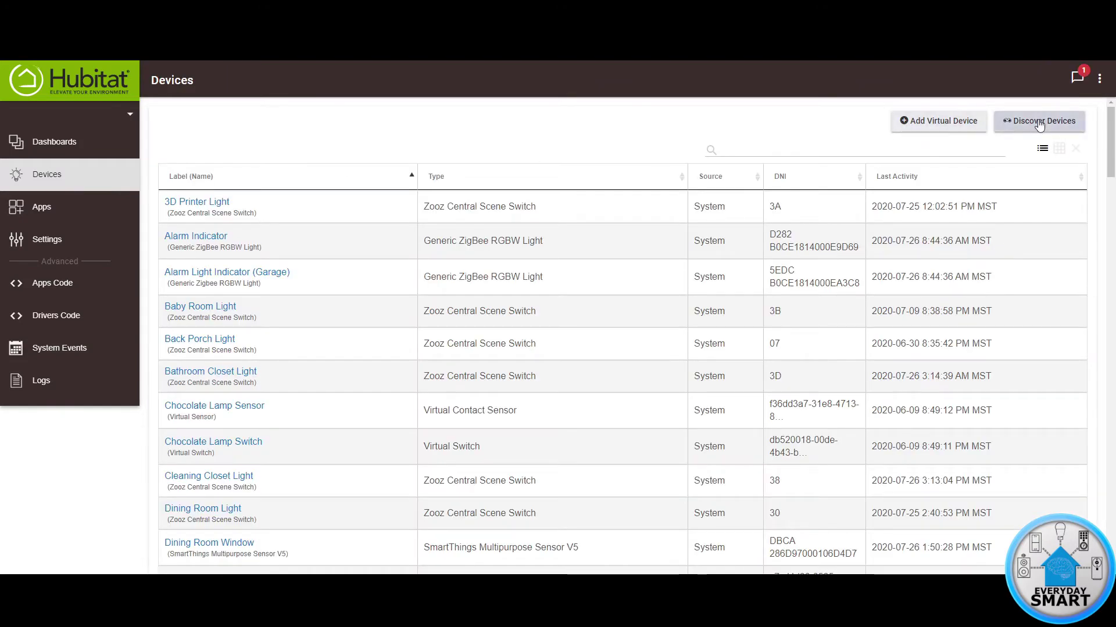
pyautogui.click(1039, 126)
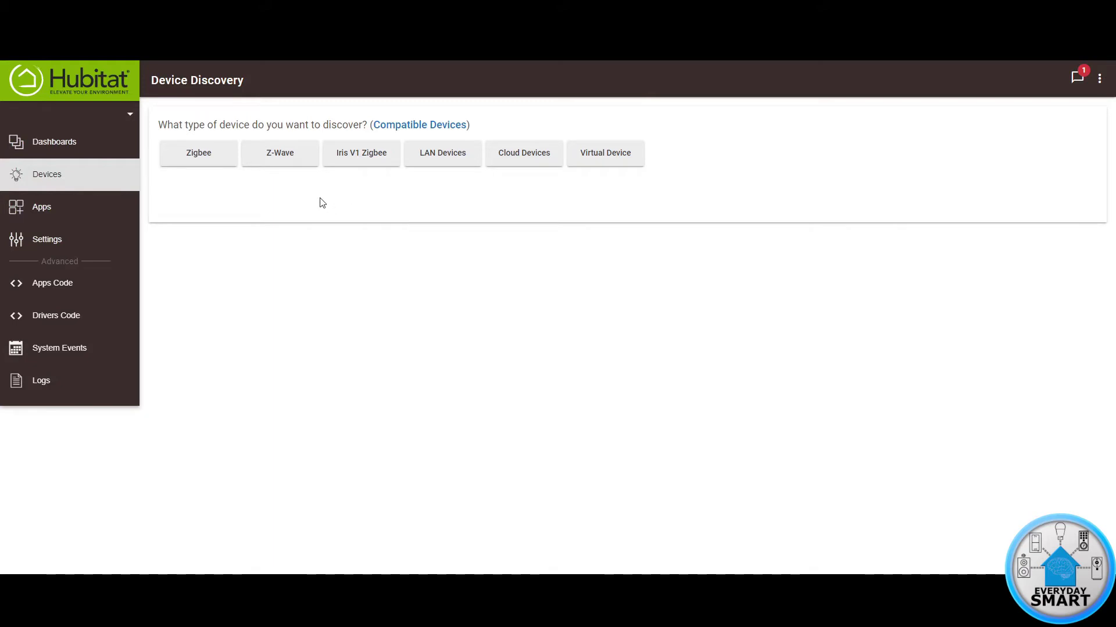
pyautogui.click(284, 160)
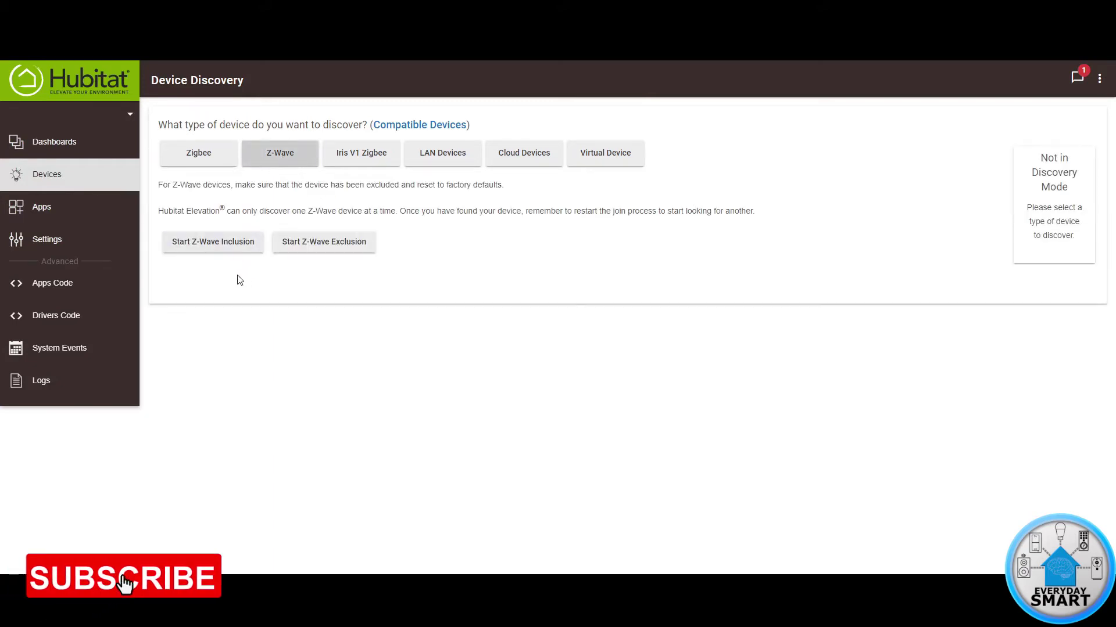
pyautogui.click(216, 251)
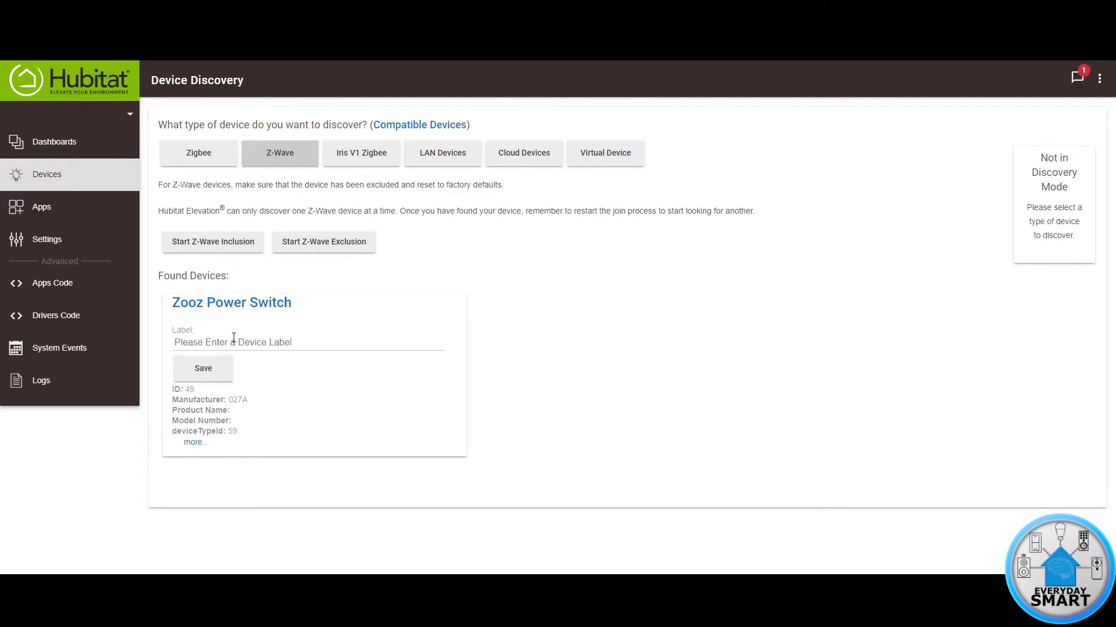
# - Label the discovered Zooz Power Switch as "Fan" and save the label
pyautogui.click(231, 344)
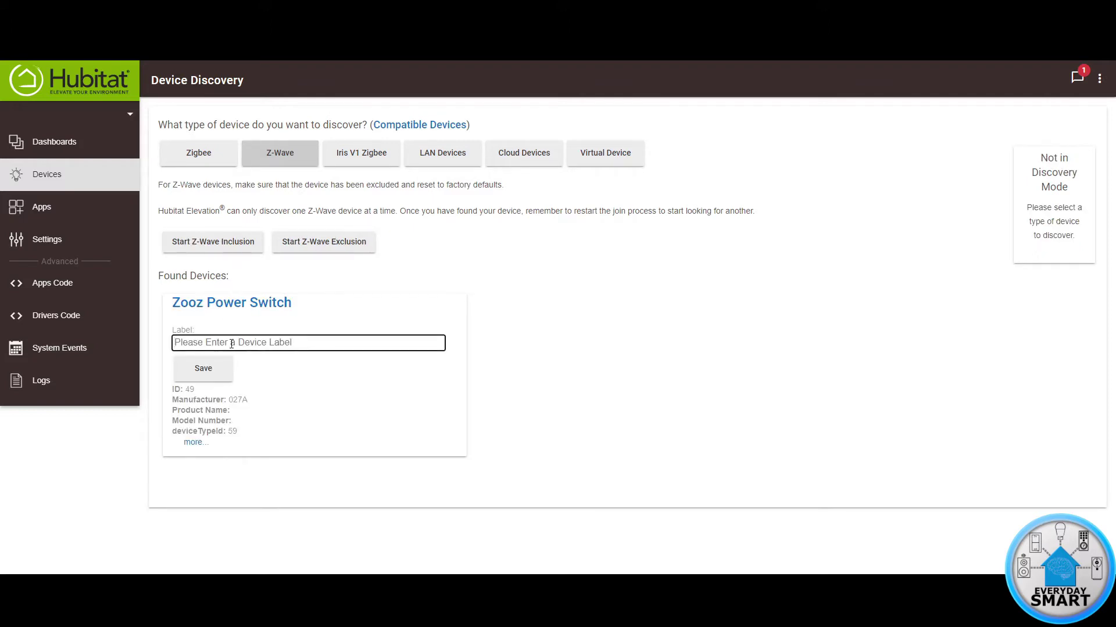
pyautogui.write('Fan')
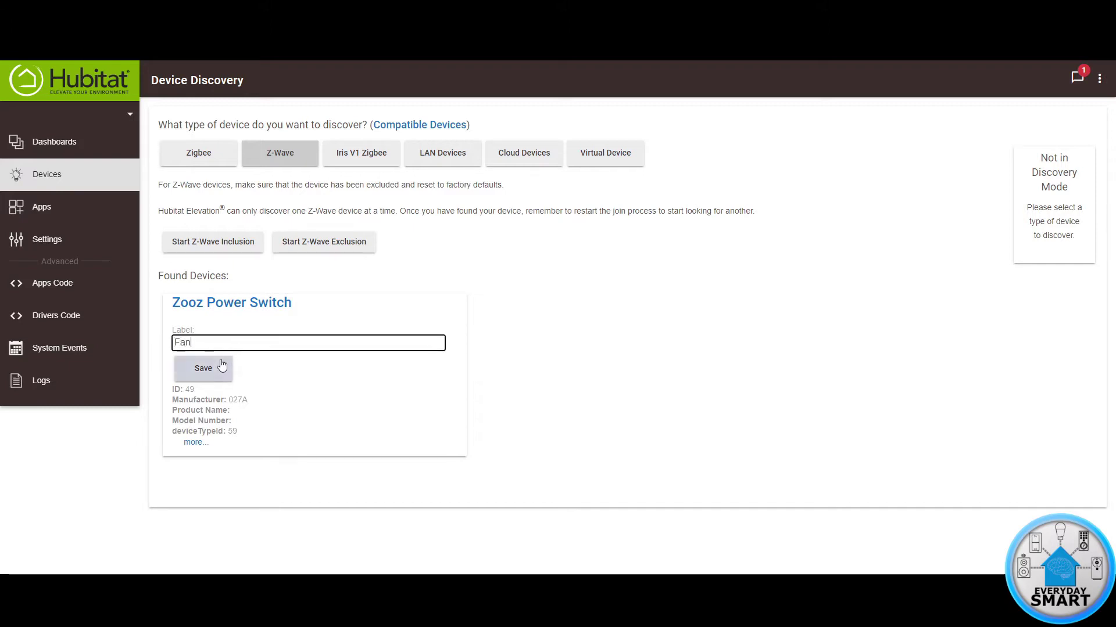
pyautogui.click(203, 372)
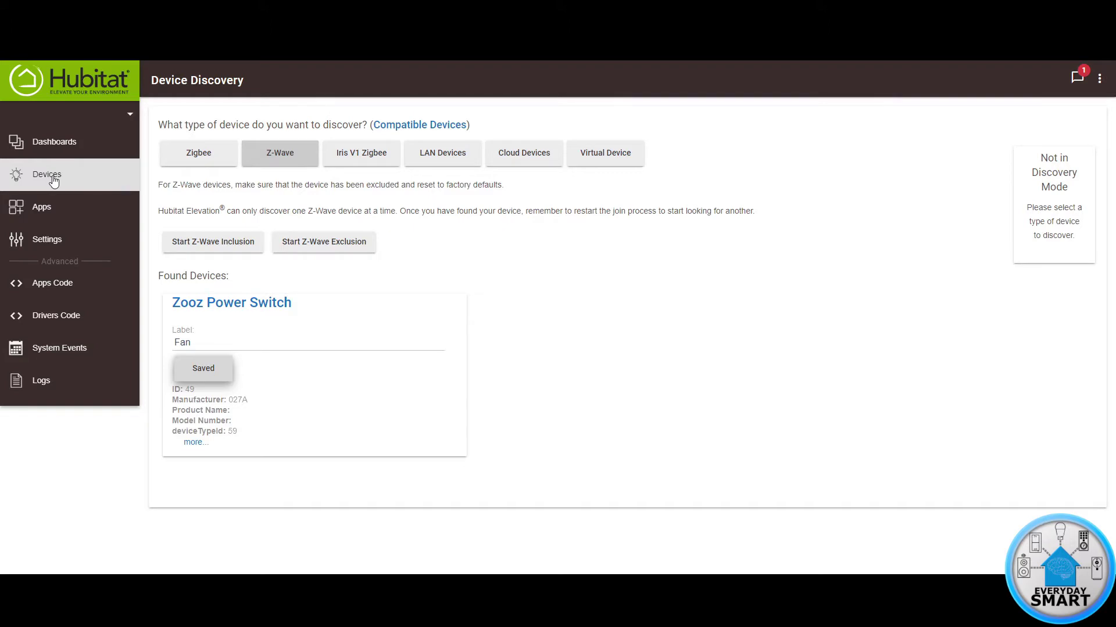
# - Add the Fan device to the devices available to the ES Control dashboard and save the dashboard configuration
pyautogui.click(32, 88)
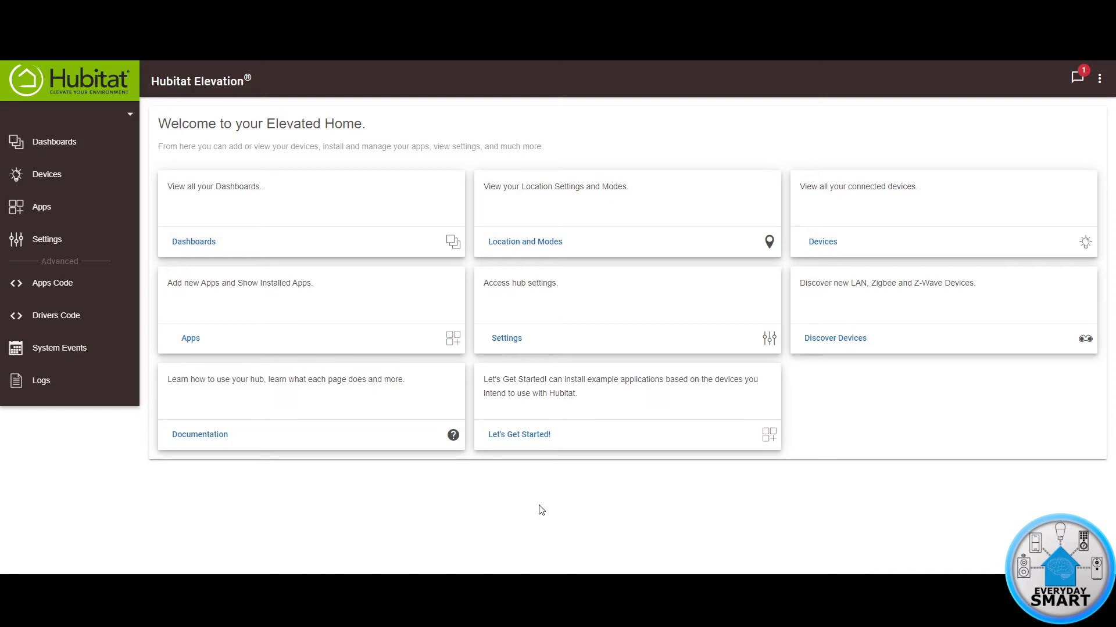
pyautogui.click(190, 339)
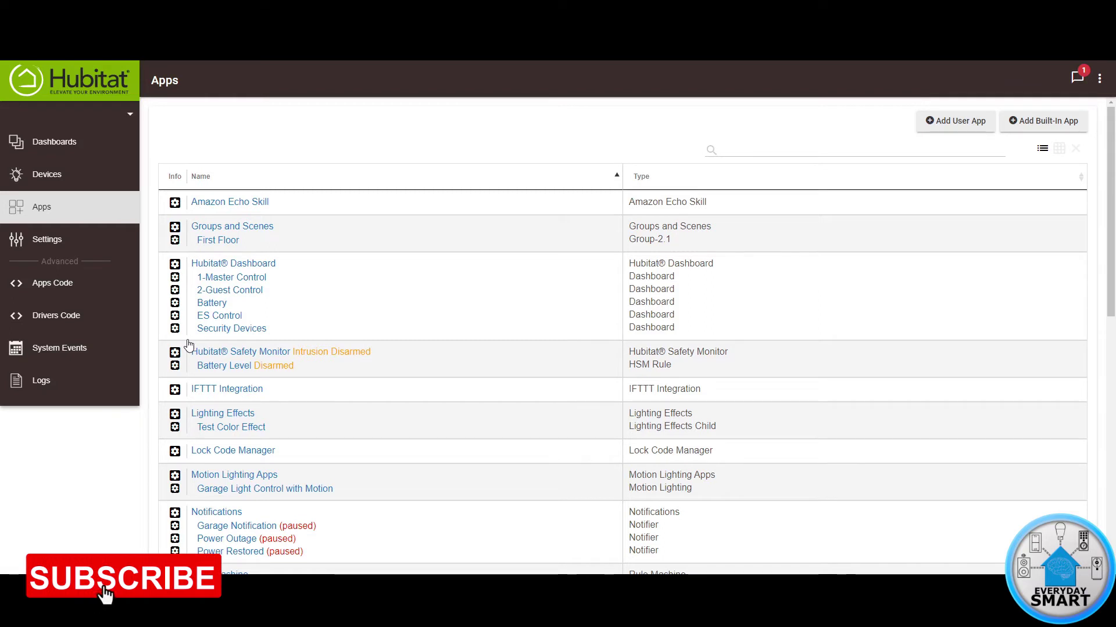
pyautogui.click(218, 317)
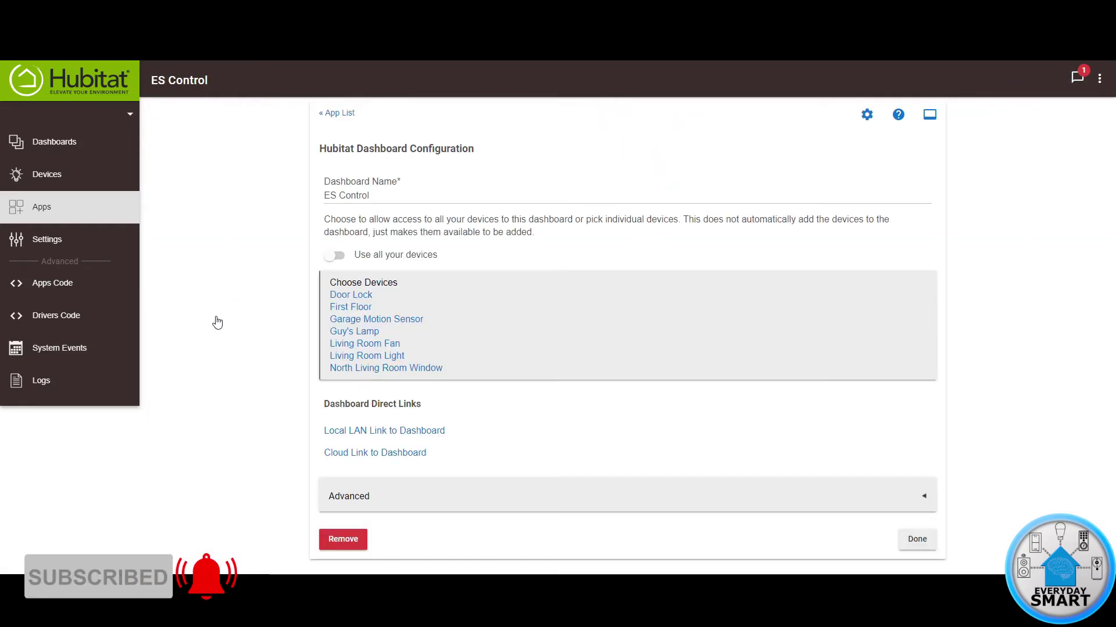
pyautogui.click(393, 312)
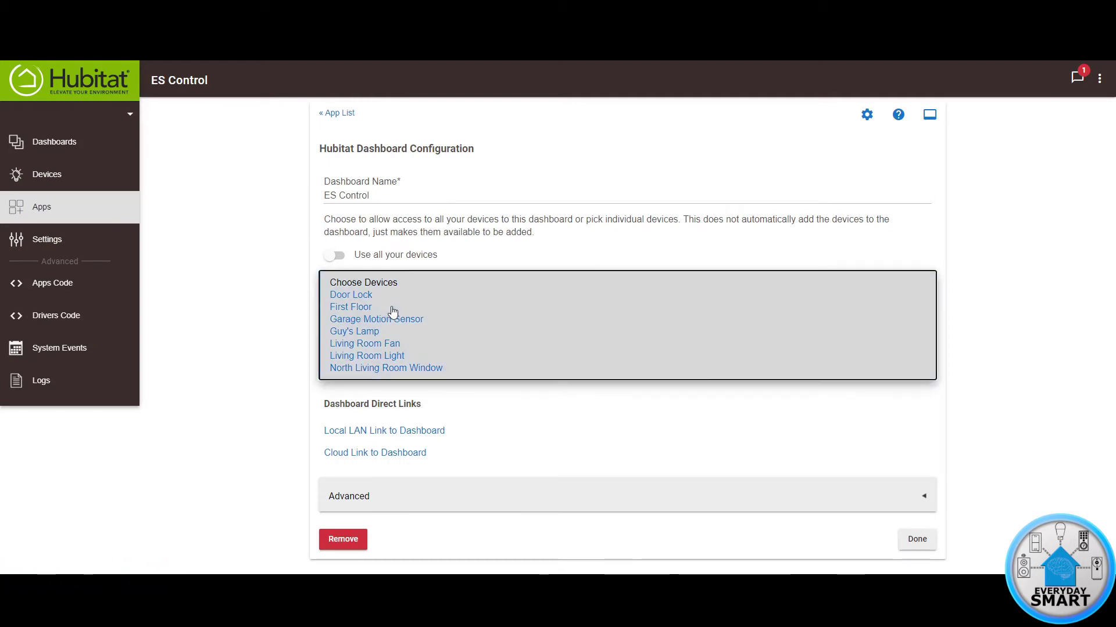
pyautogui.scroll(-1, 232, 424)
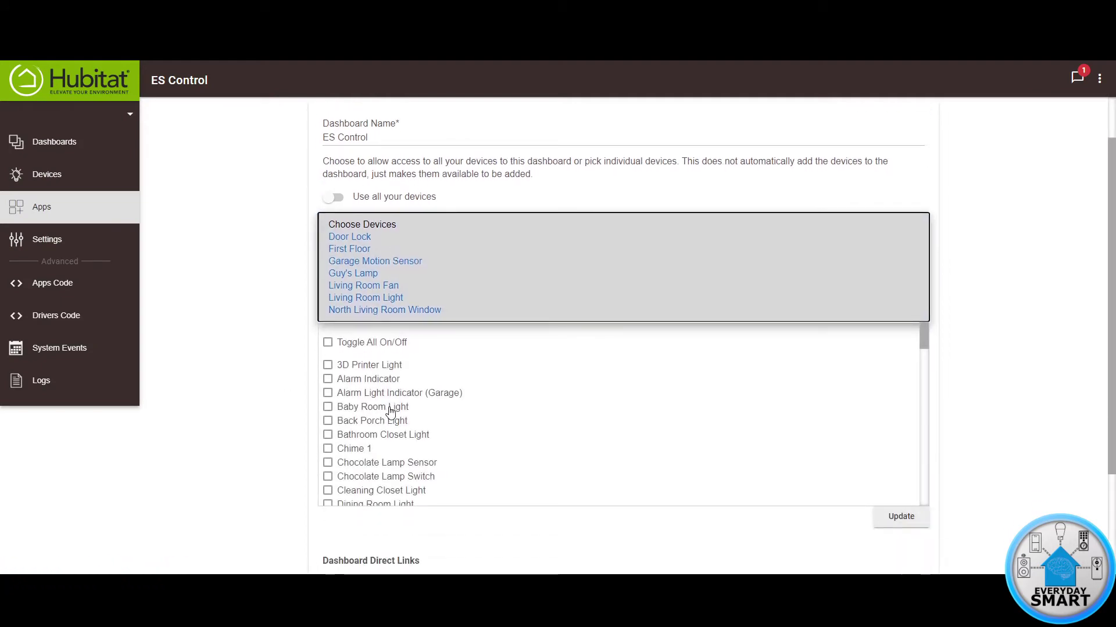
pyautogui.scroll(-2, 389, 414)
pyautogui.scroll(-1, 390, 414)
pyautogui.scroll(-3, 393, 414)
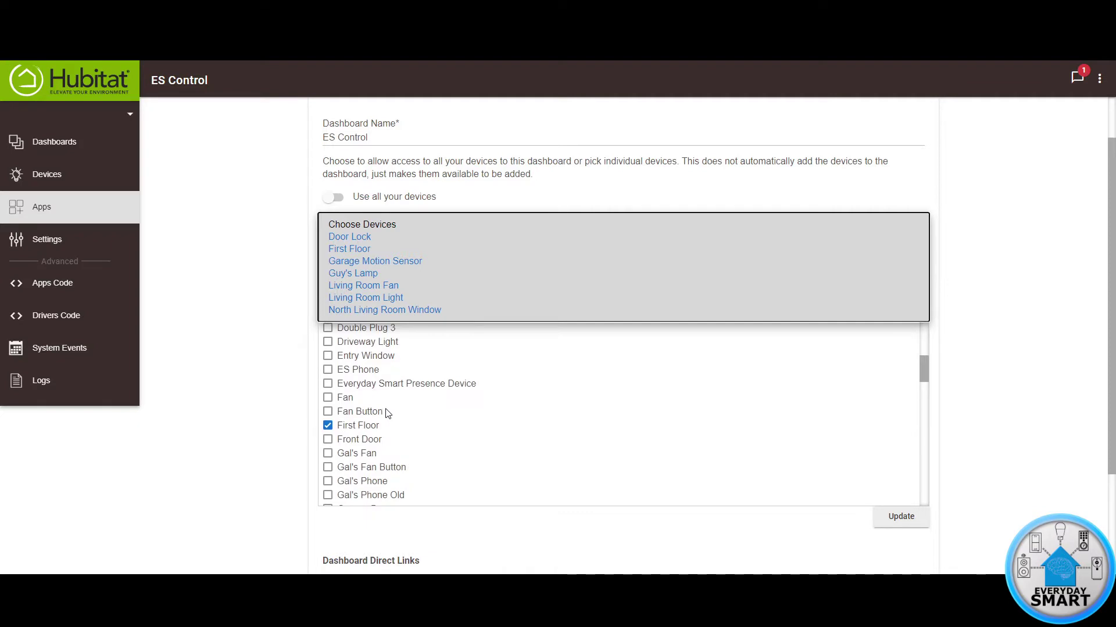
pyautogui.click(329, 398)
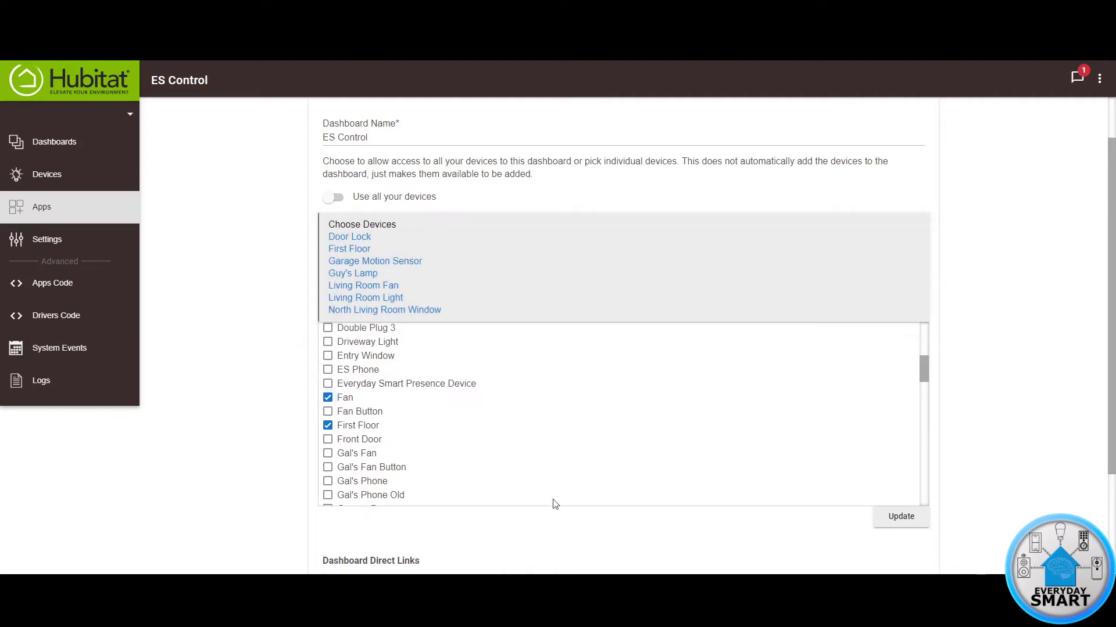
pyautogui.click(886, 523)
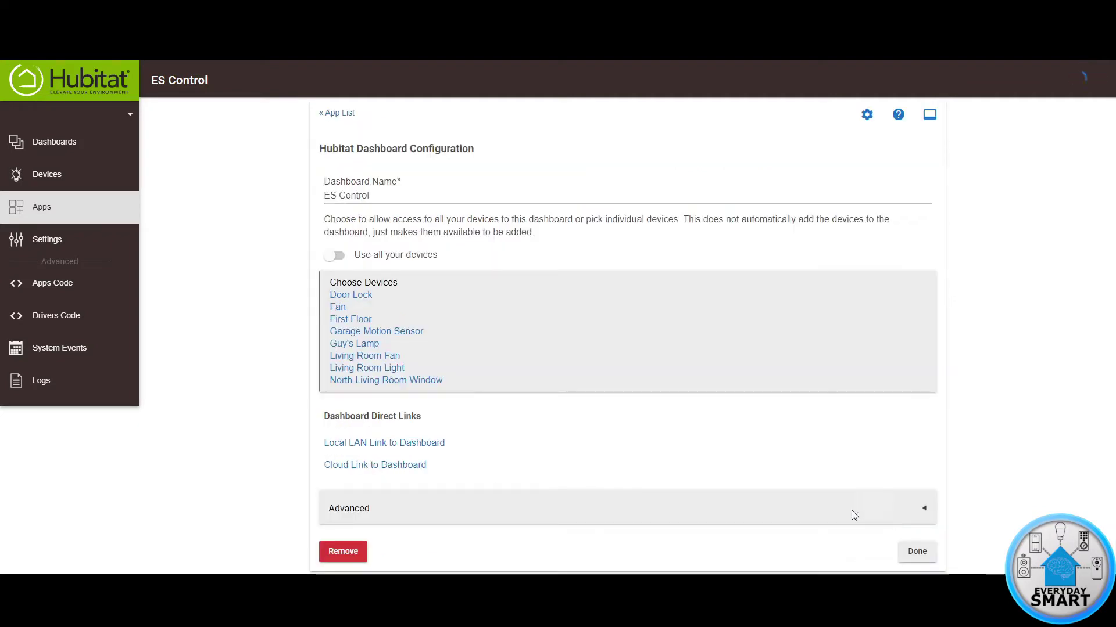
pyautogui.click(926, 552)
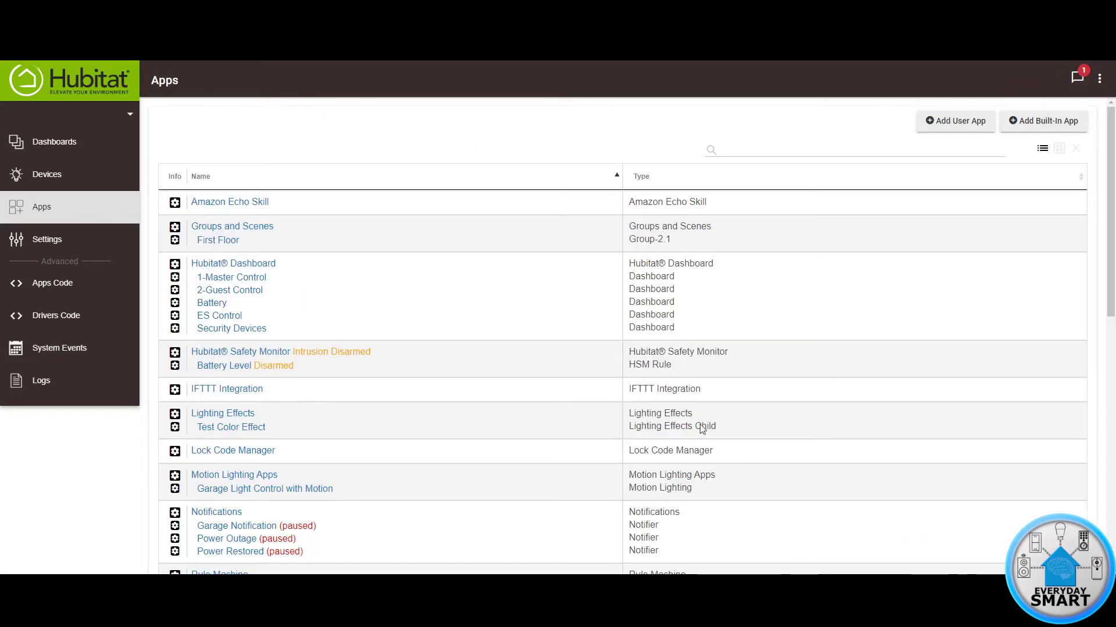
# - Start a new tile on the ES Control dashboard for the Fan device, using the Switch template
pyautogui.click(54, 152)
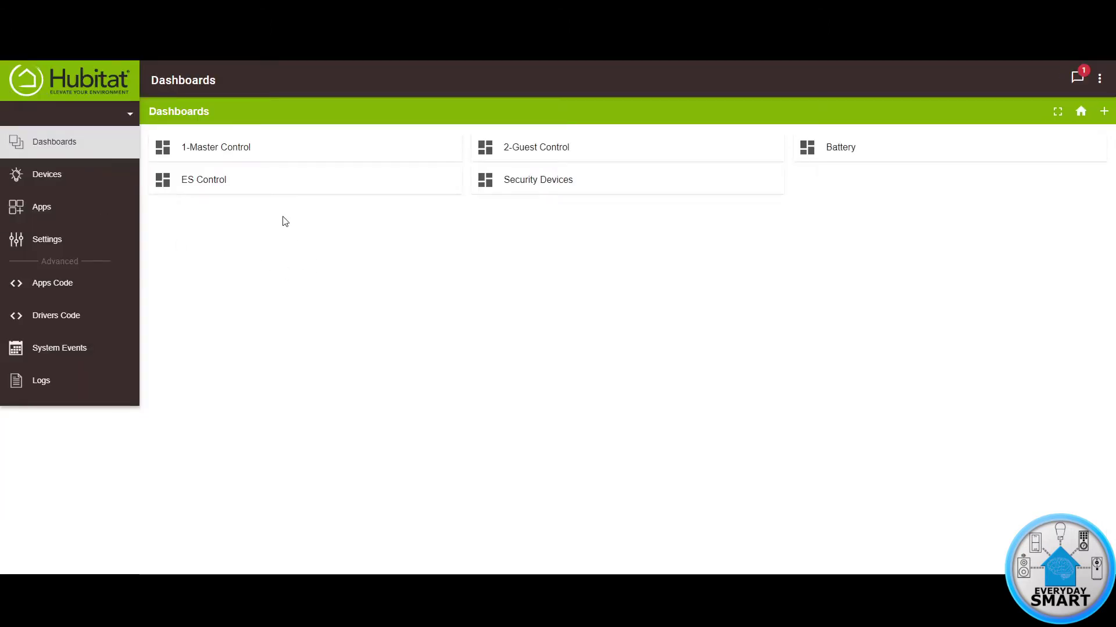
pyautogui.click(210, 188)
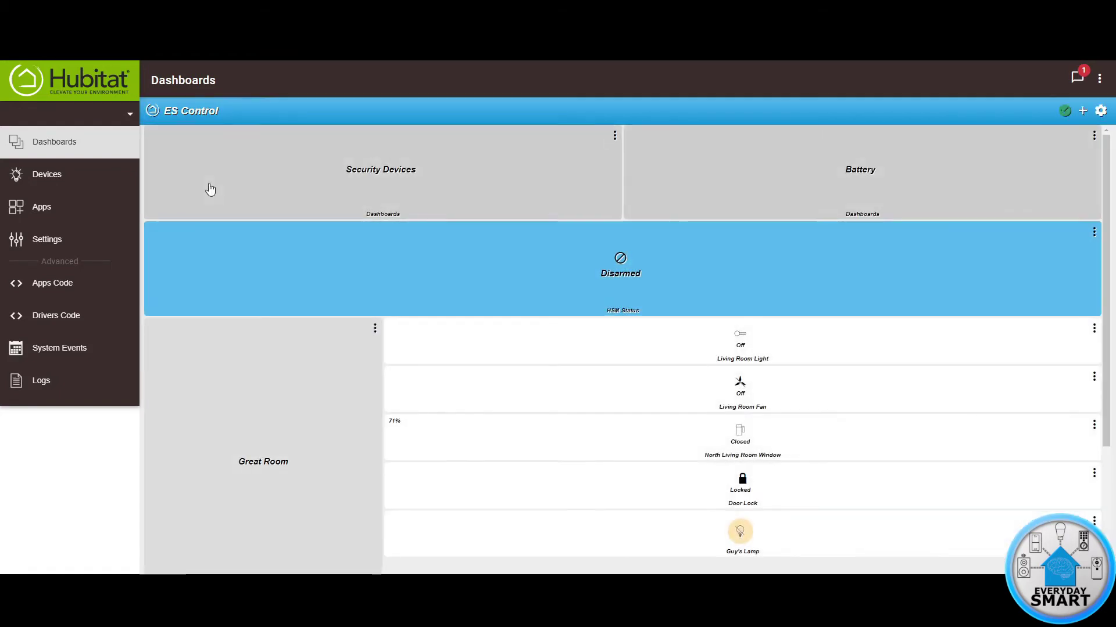
pyautogui.click(1083, 112)
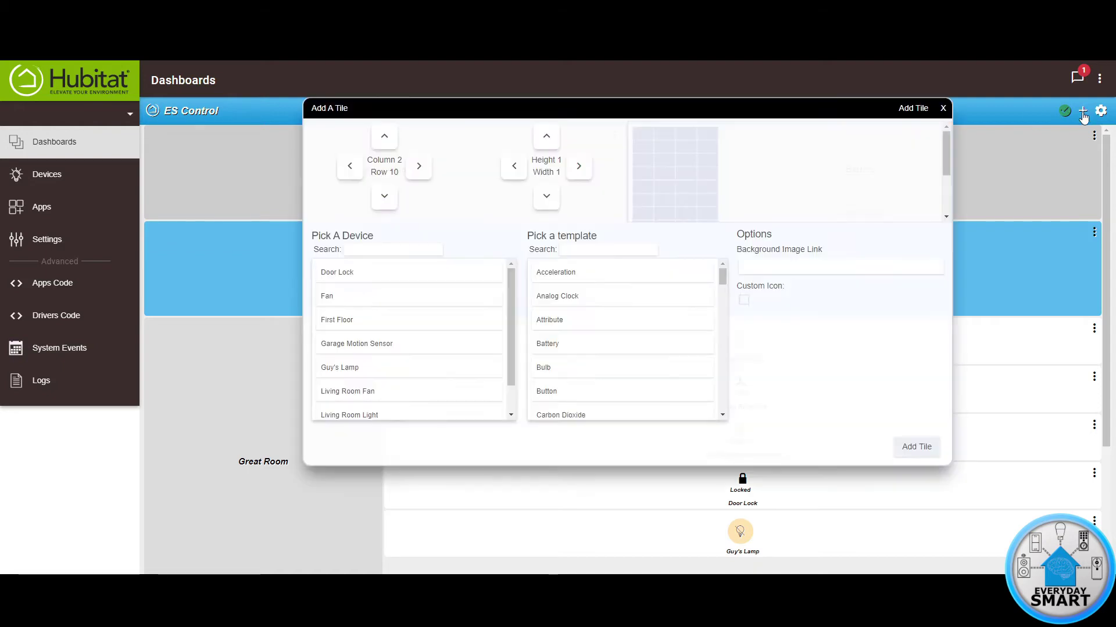
pyautogui.click(341, 302)
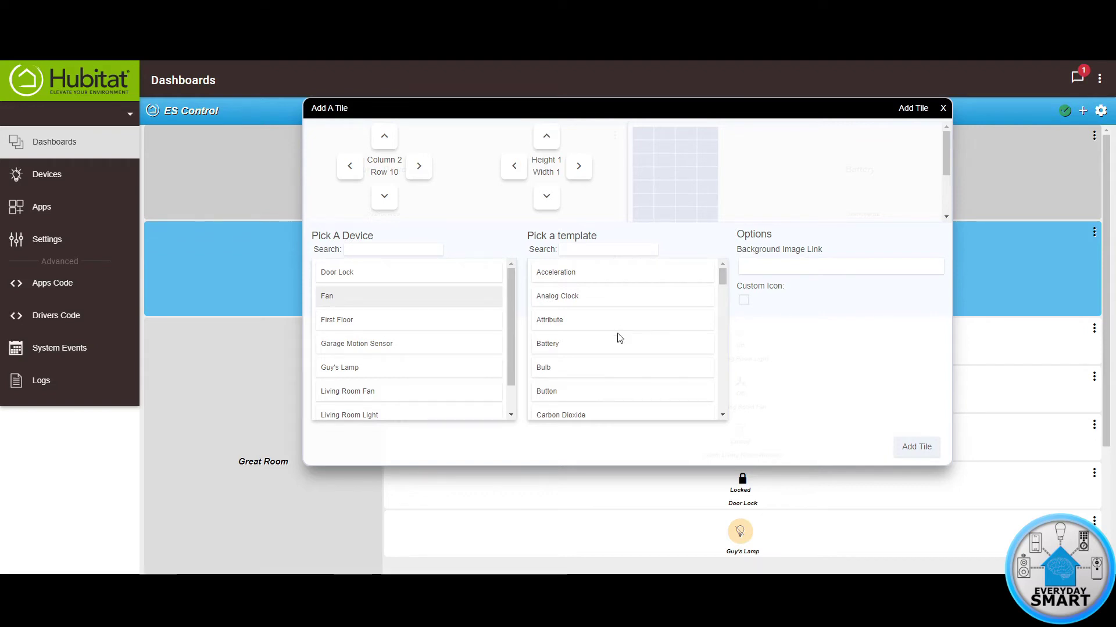
pyautogui.scroll(-2, 610, 347)
pyautogui.scroll(-10, 610, 347)
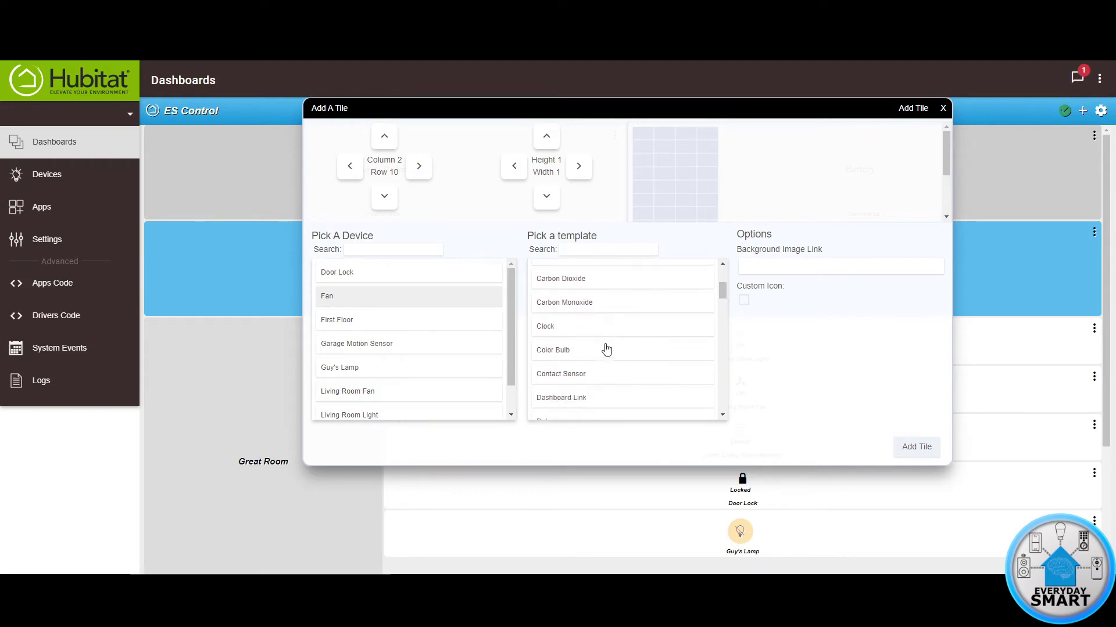
pyautogui.scroll(-6, 597, 351)
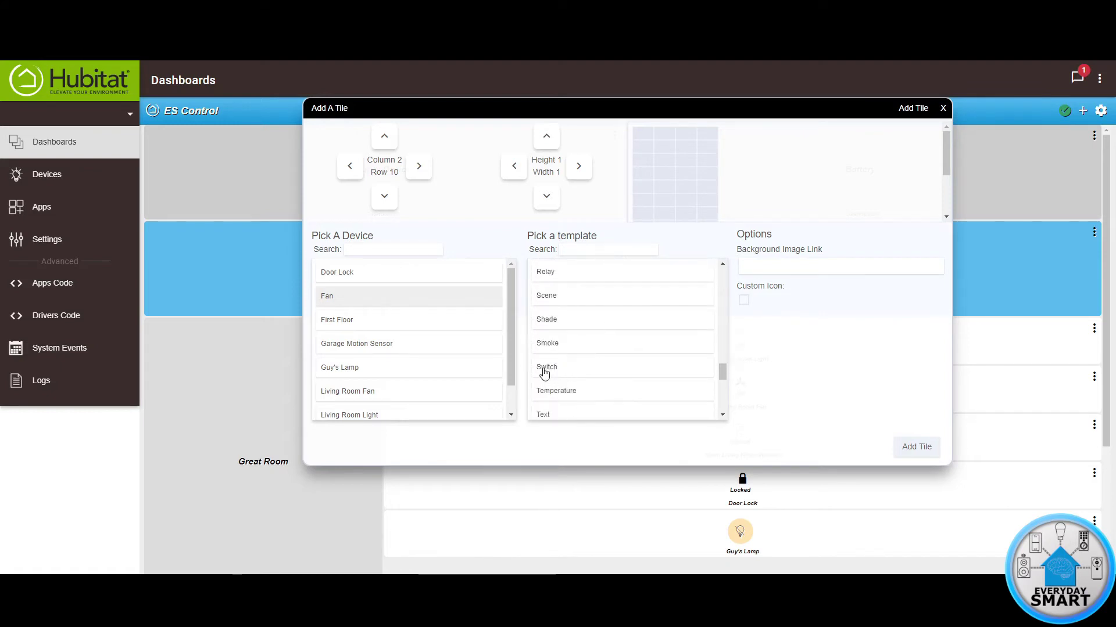
pyautogui.click(544, 370)
# - Set the Fan tile's width to 3, add it to the dashboard and close the tile dialog
pyautogui.scroll(-2, 796, 176)
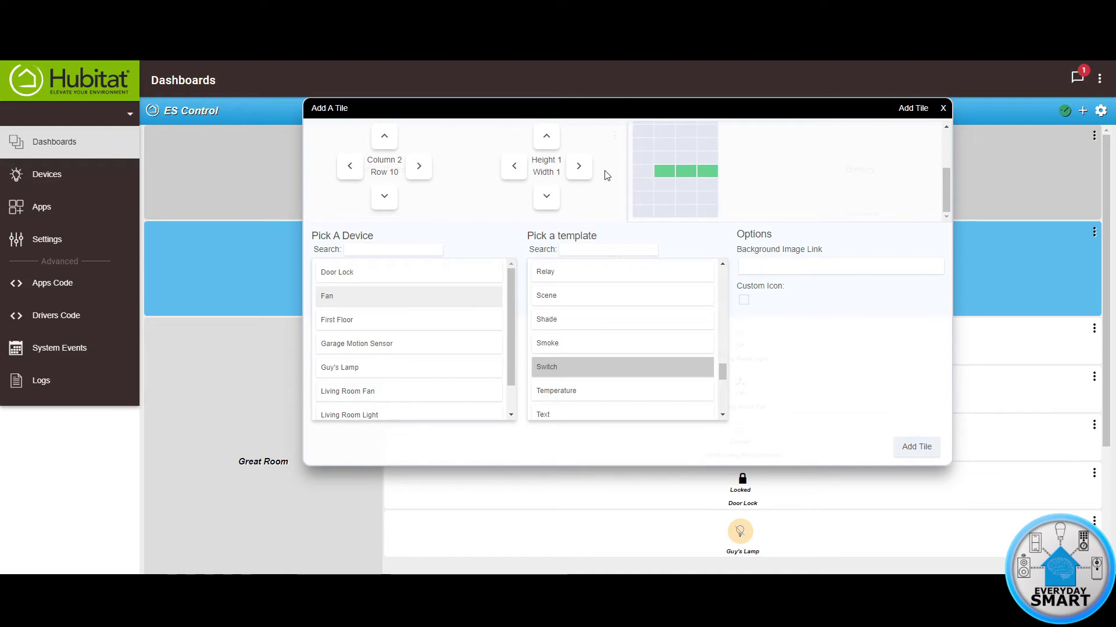
pyautogui.click(579, 173)
pyautogui.click(920, 450)
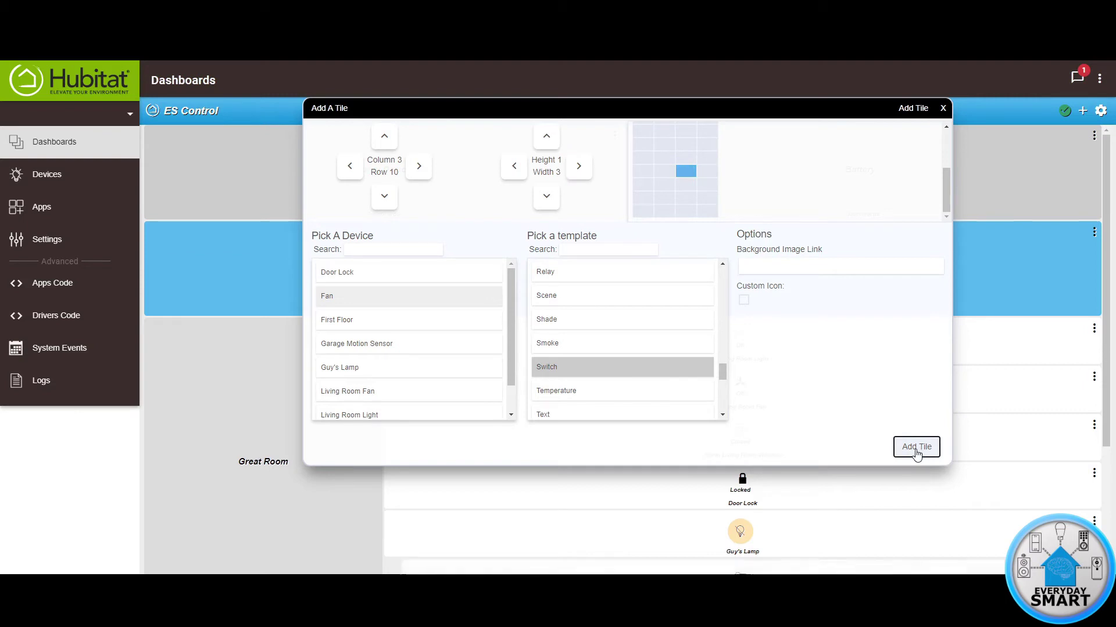
pyautogui.click(943, 109)
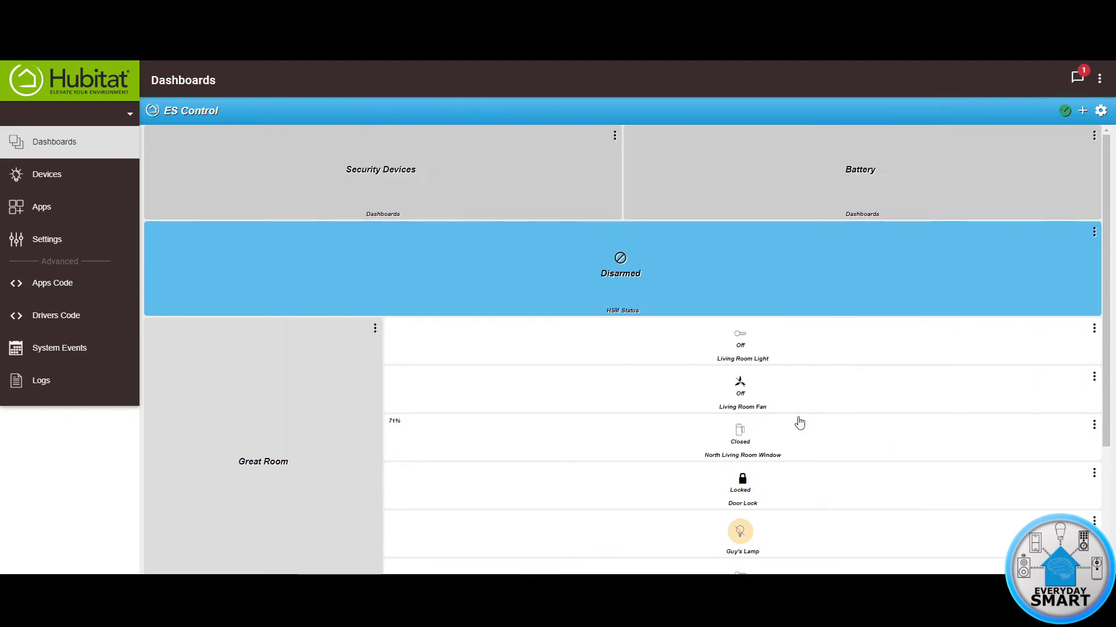
# - Test the new Fan tile on the dashboard by switching the fan on and back off
pyautogui.scroll(-3, 793, 430)
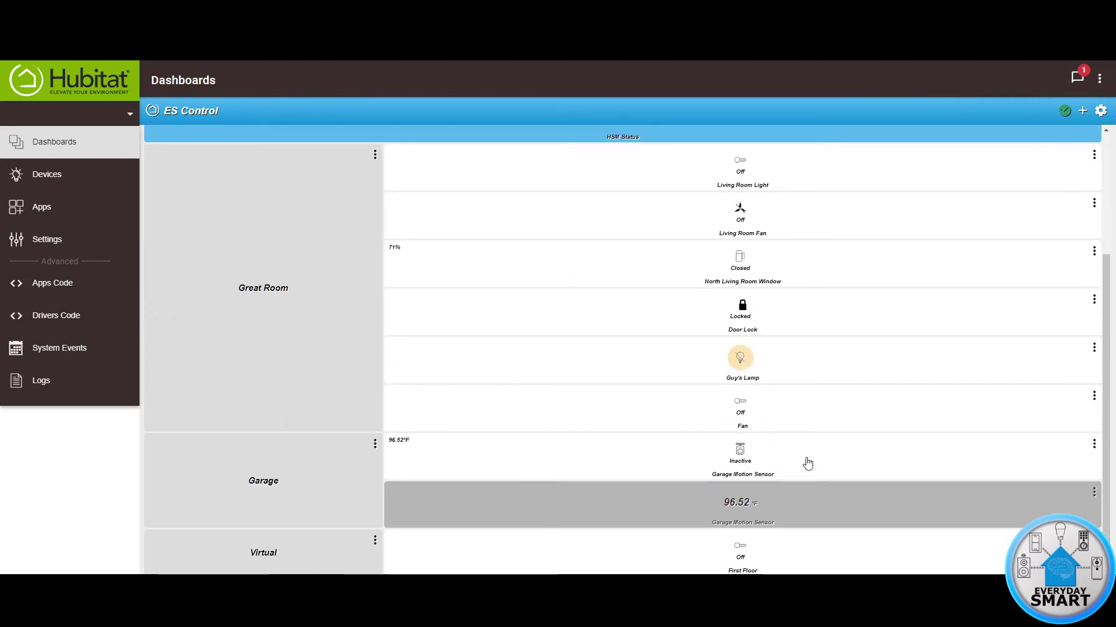
pyautogui.click(740, 412)
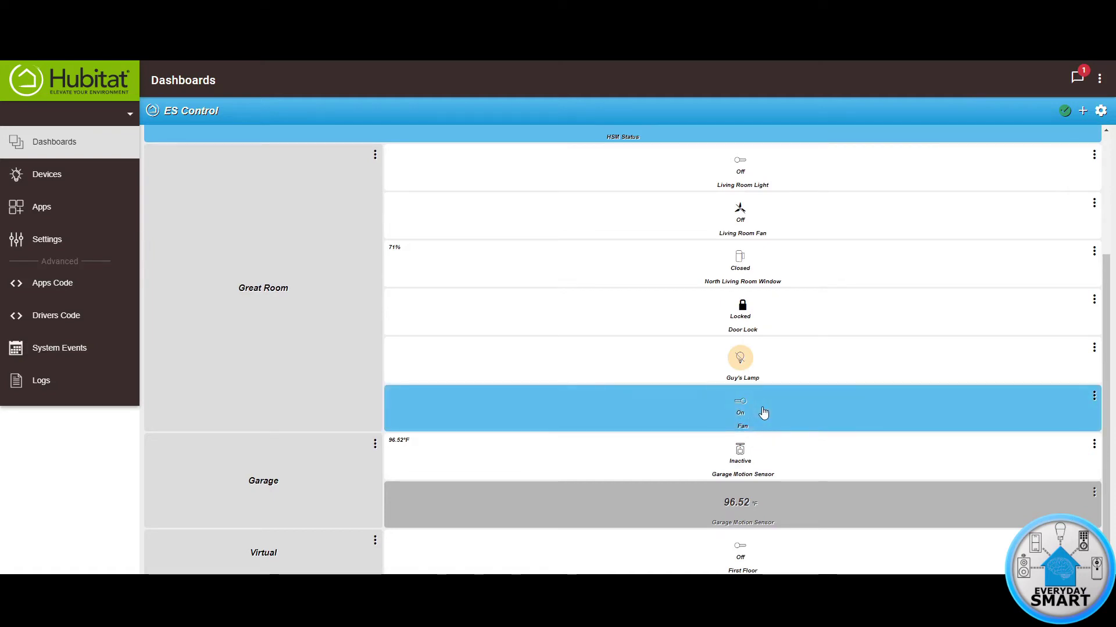
pyautogui.click(739, 412)
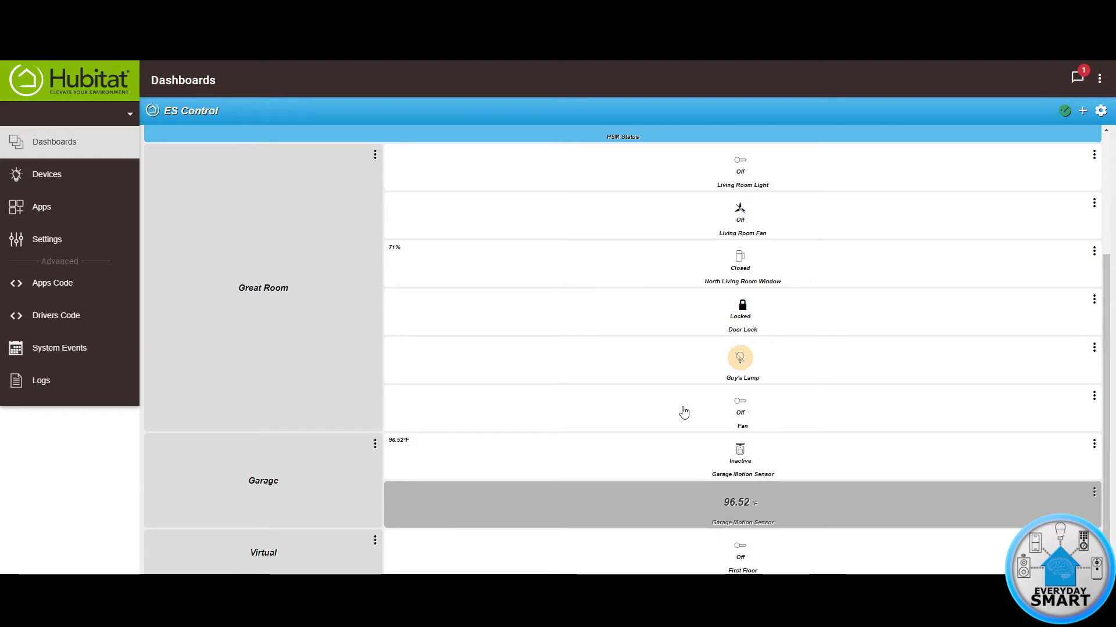
pyautogui.scroll(3, 683, 412)
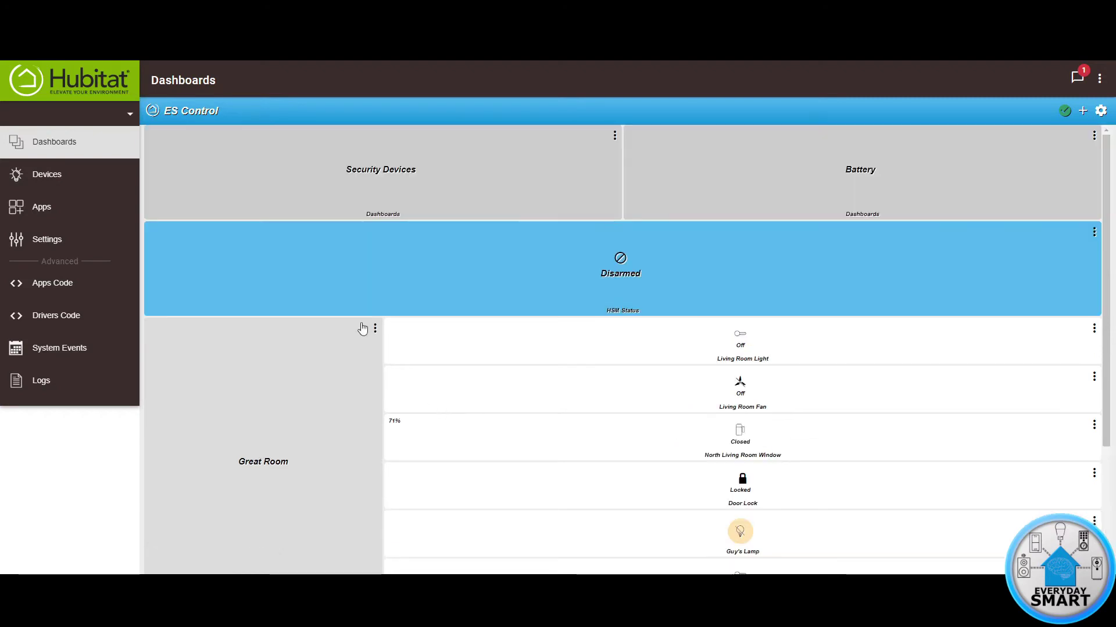
# - Create a new rule in Rule Machine and name it "Fan Control Button"
pyautogui.click(40, 208)
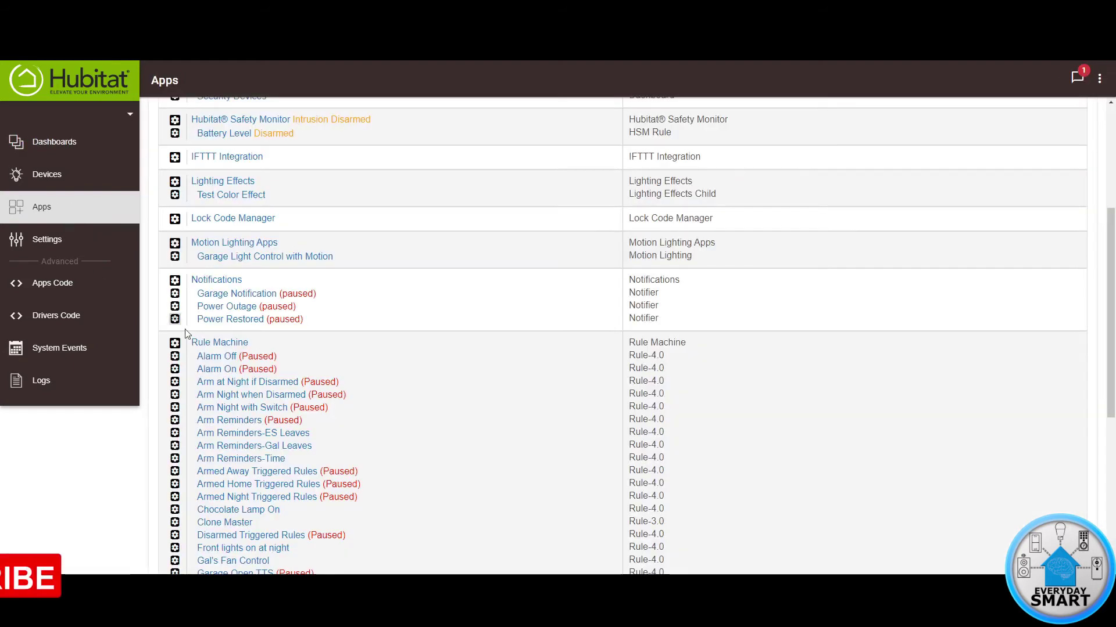
pyautogui.click(221, 345)
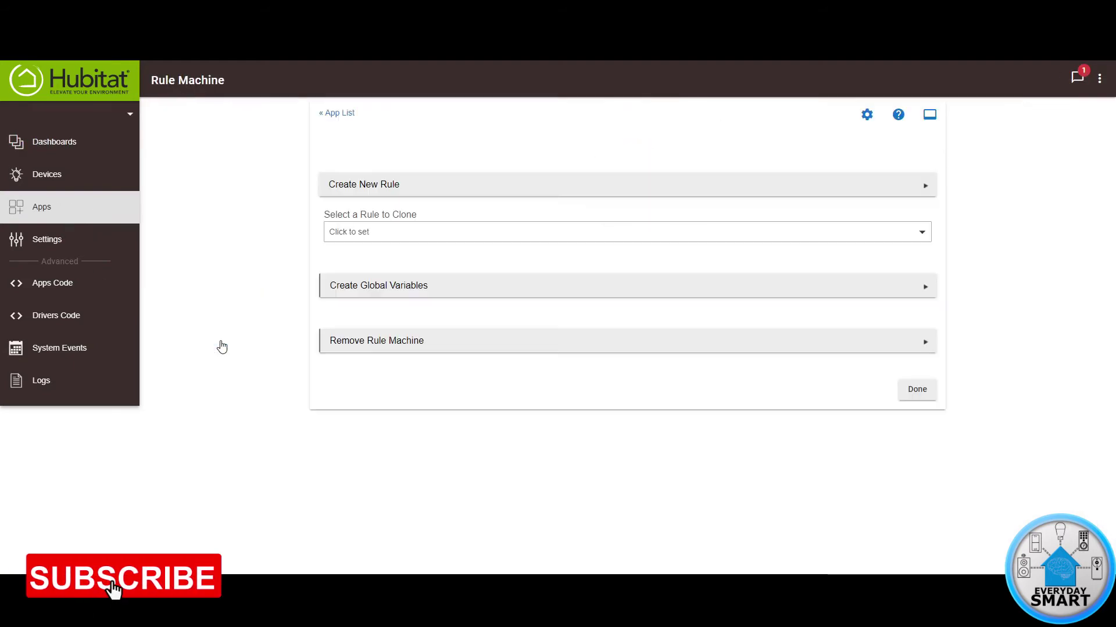
pyautogui.click(361, 183)
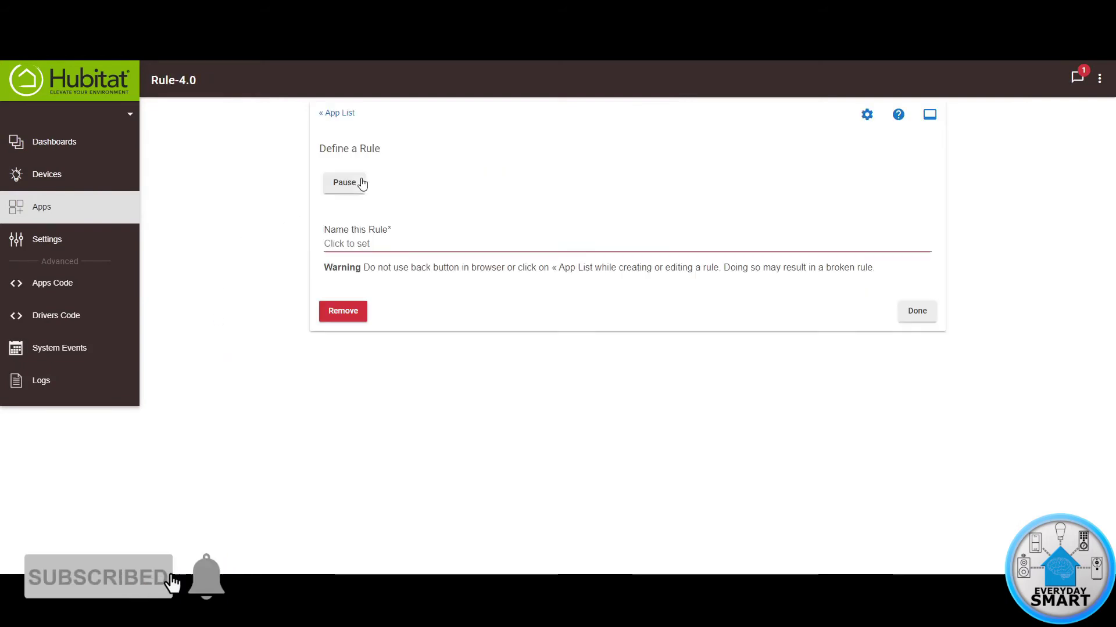
pyautogui.click(365, 243)
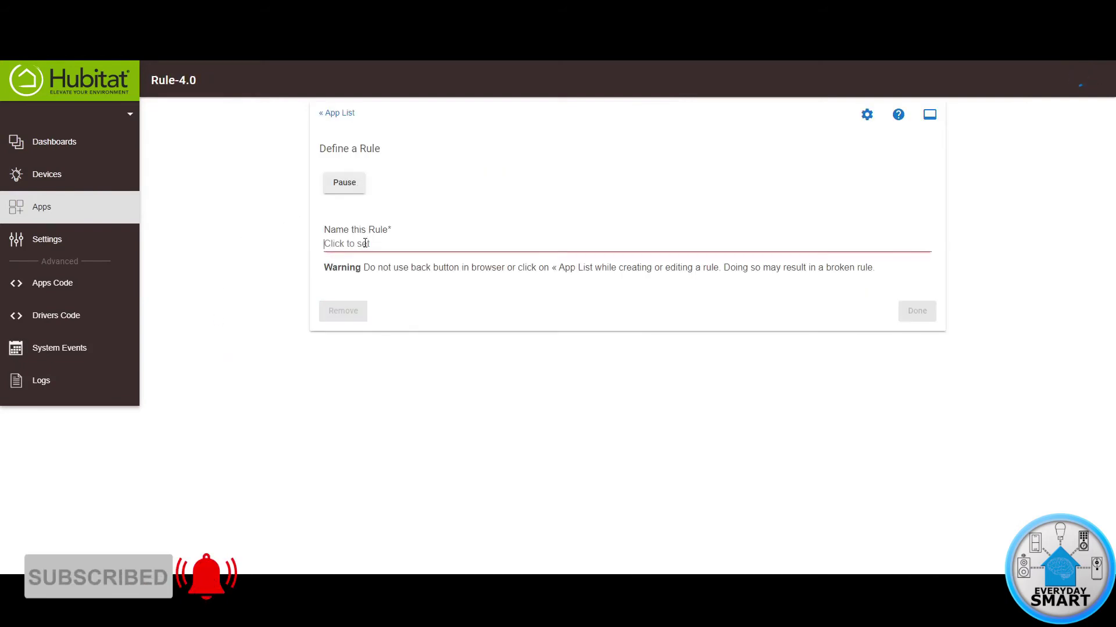
pyautogui.write('Fan ')
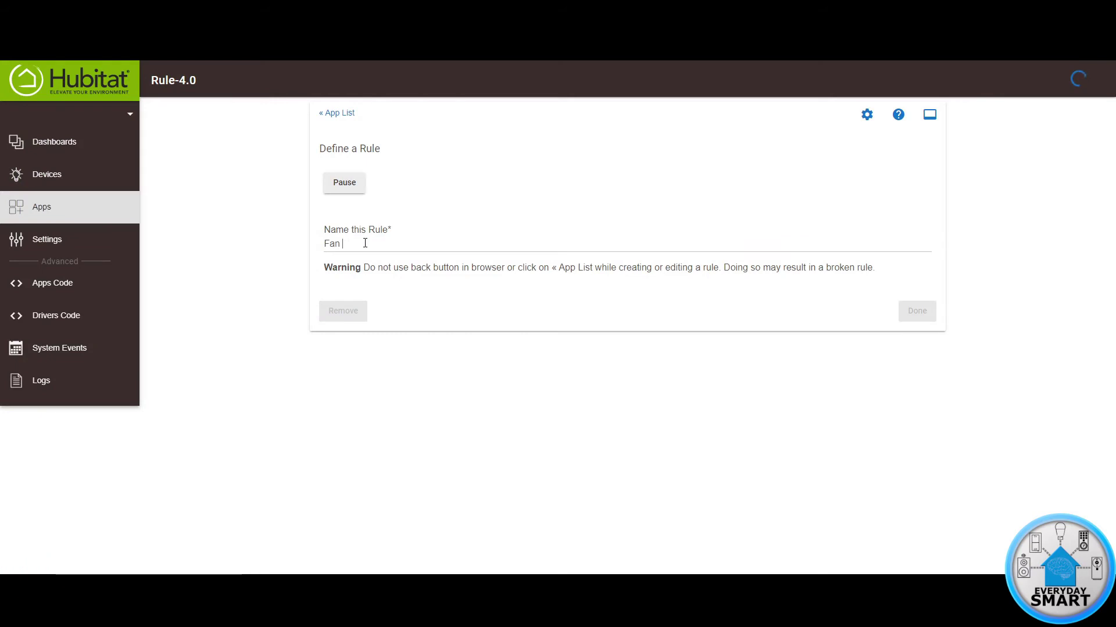
pyautogui.write('Control Button')
pyautogui.click(252, 271)
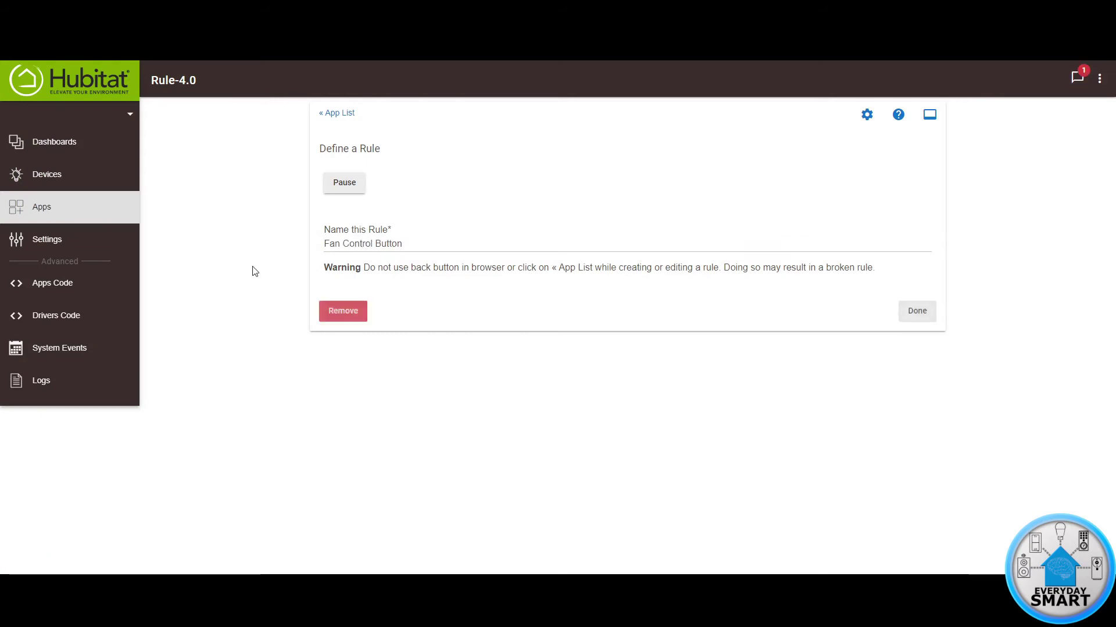
# - Define the rule's trigger with the Button Device capability and choose Fan Button as its button device
pyautogui.click(373, 284)
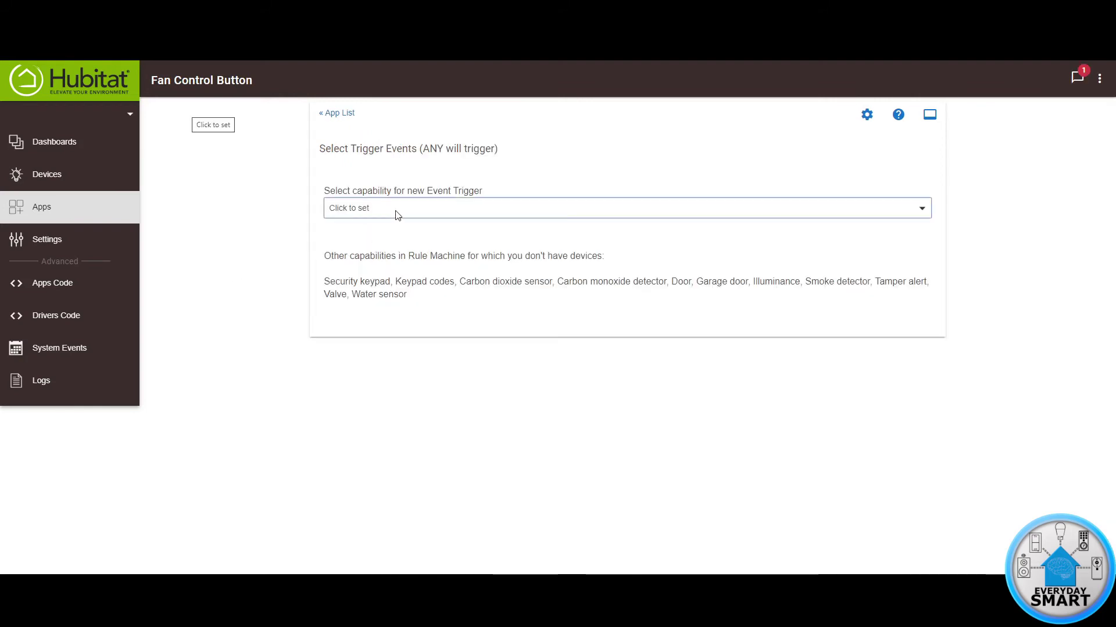
pyautogui.click(397, 215)
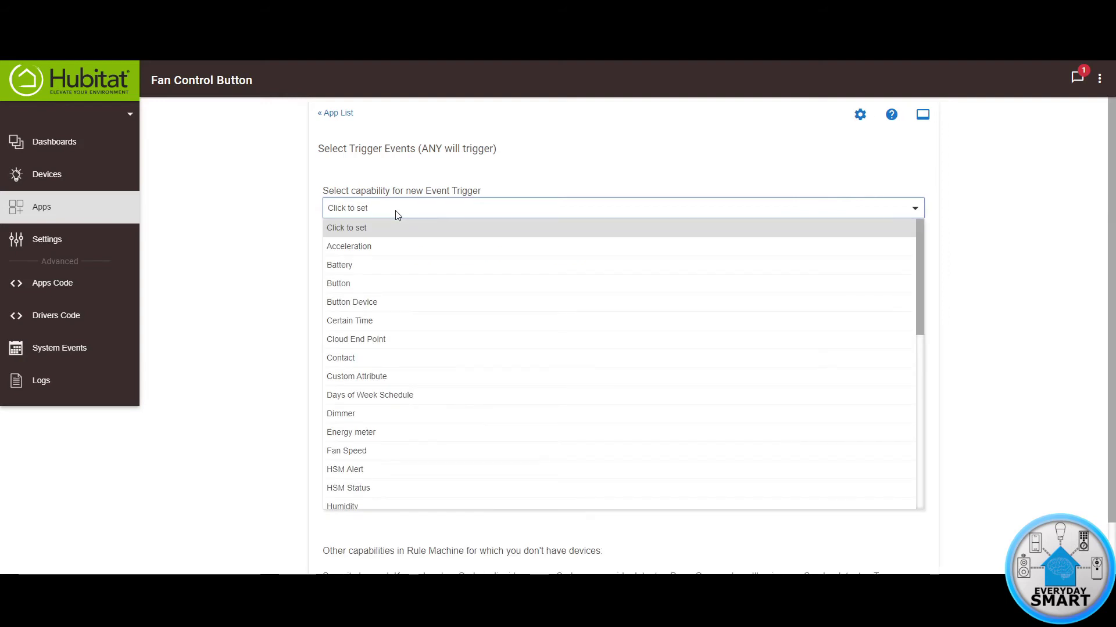
pyautogui.click(357, 303)
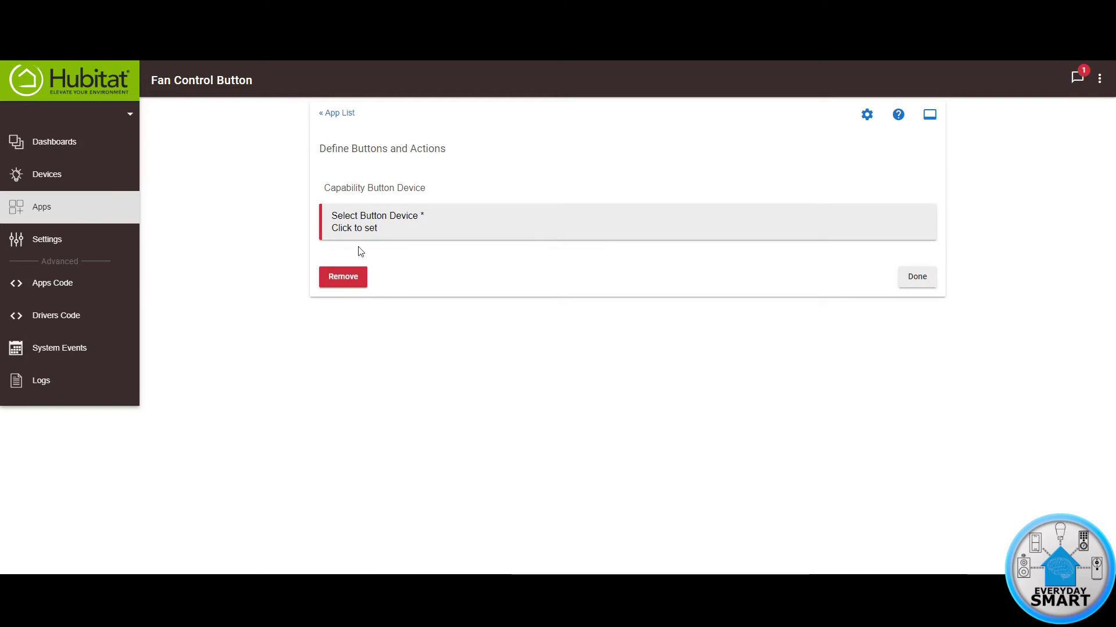
pyautogui.click(379, 229)
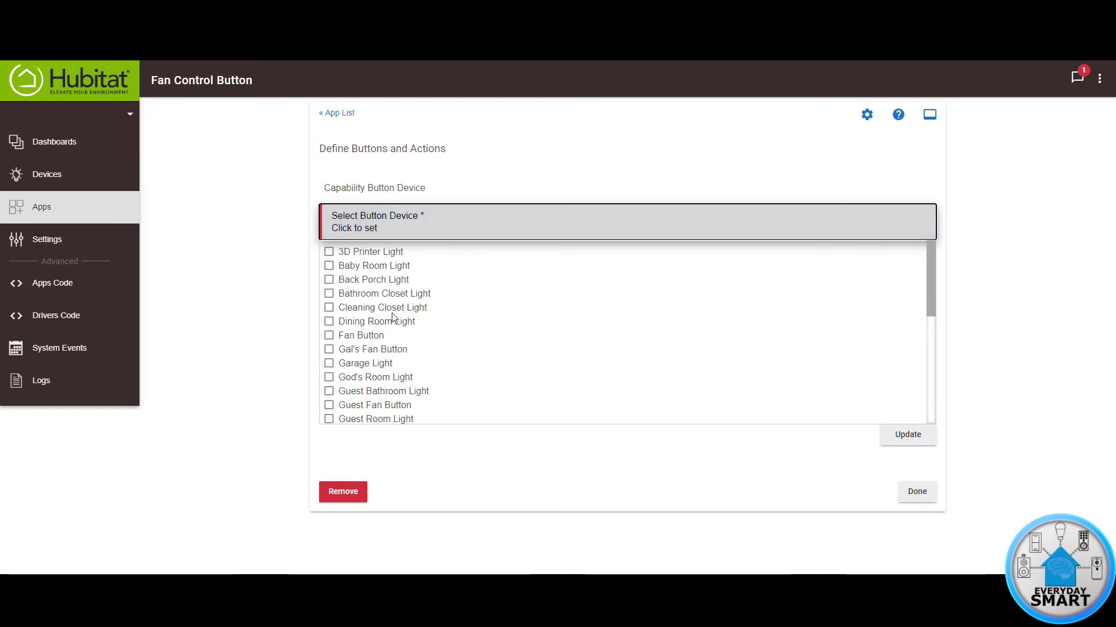
pyautogui.click(329, 336)
pyautogui.click(907, 439)
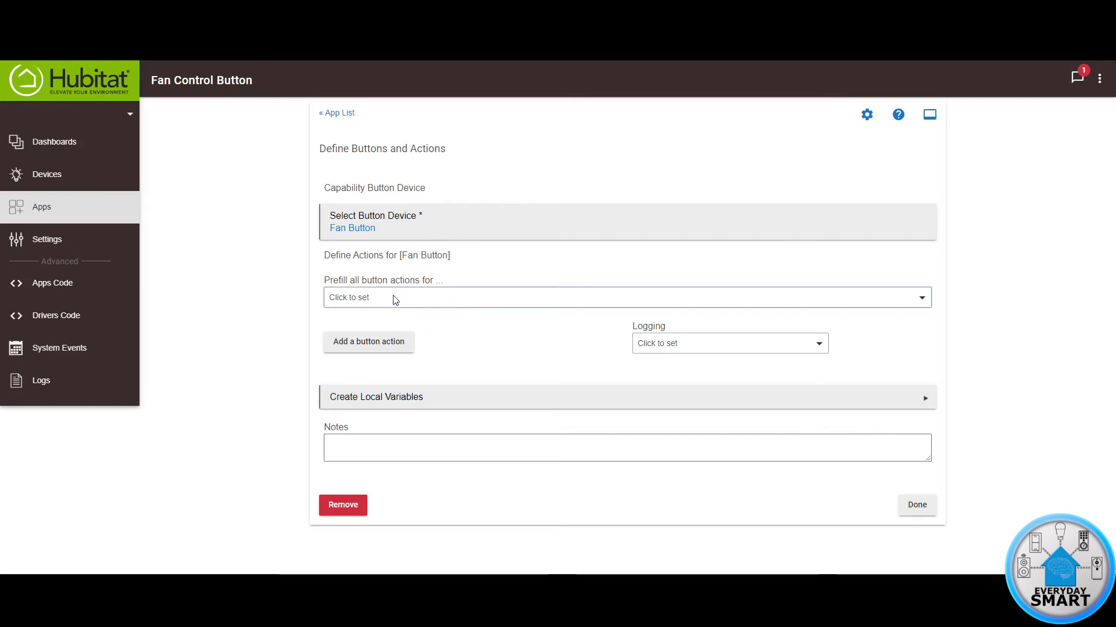
# - Prefill the Fan Button's actions for the pushed event
pyautogui.click(437, 300)
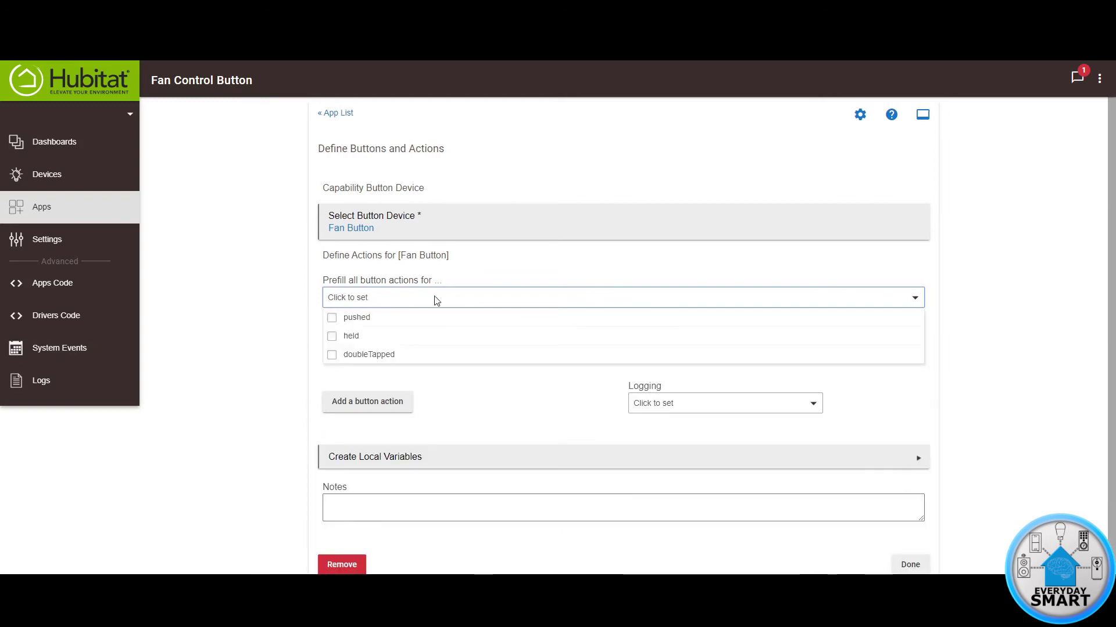
pyautogui.click(333, 322)
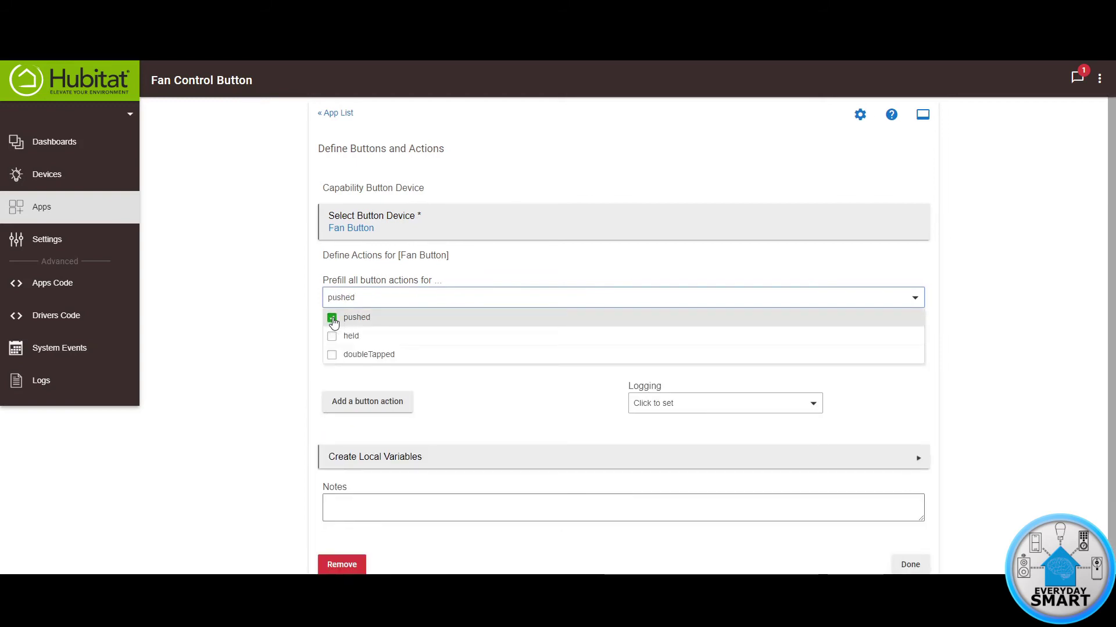
pyautogui.click(252, 391)
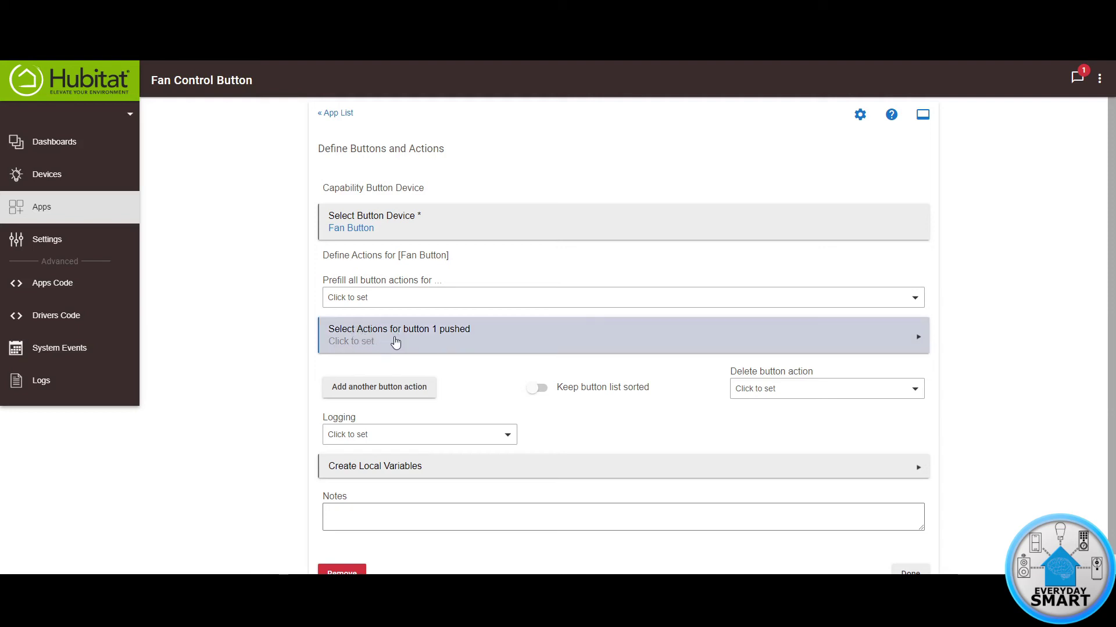
# - Start an action for button 1 pushed with the type "Control Switches, Push Buttons" and the action "Toggle switches"
pyautogui.click(438, 344)
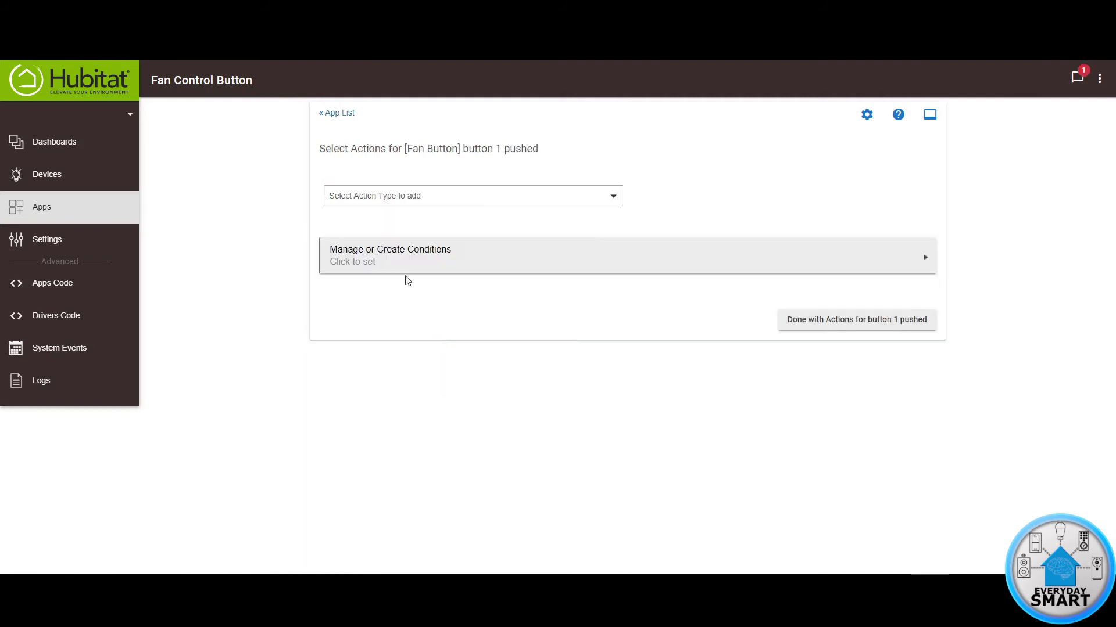
pyautogui.click(397, 200)
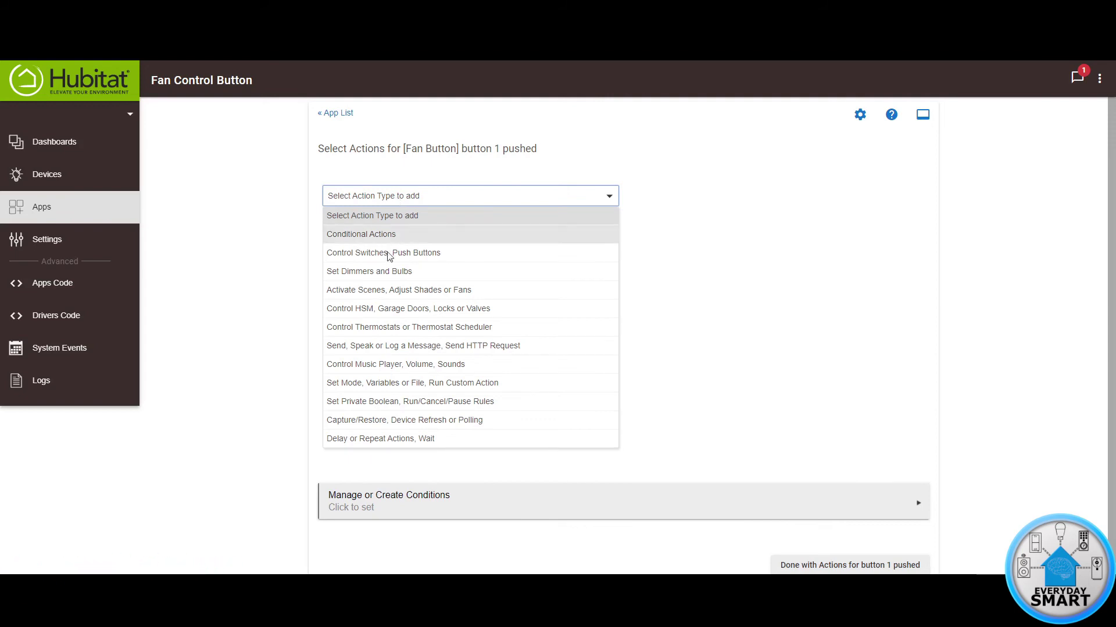
pyautogui.click(364, 254)
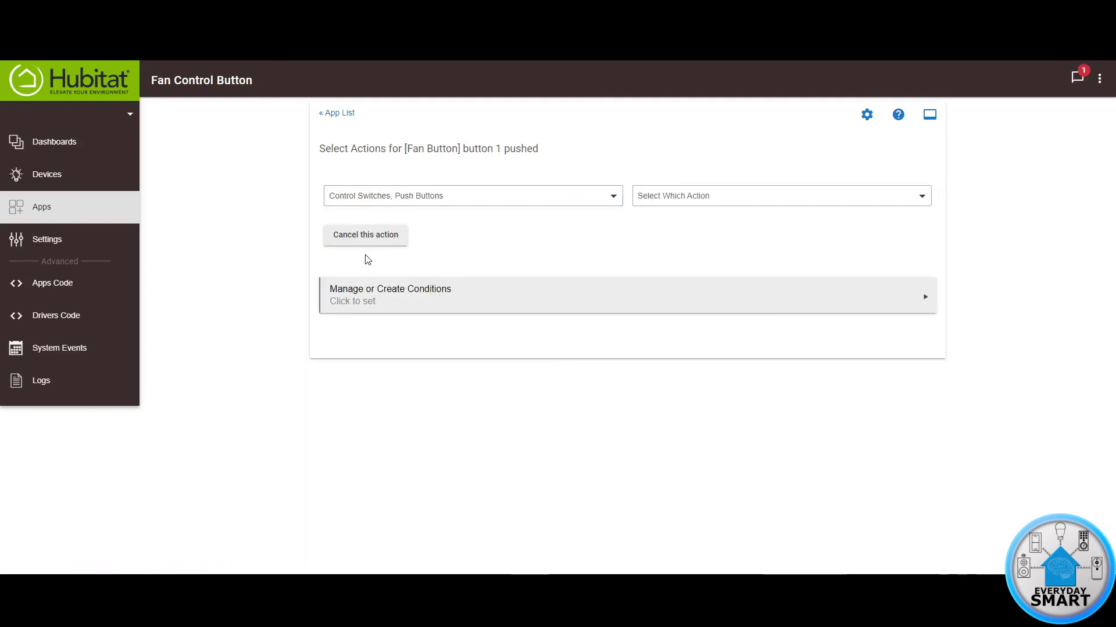
pyautogui.click(710, 199)
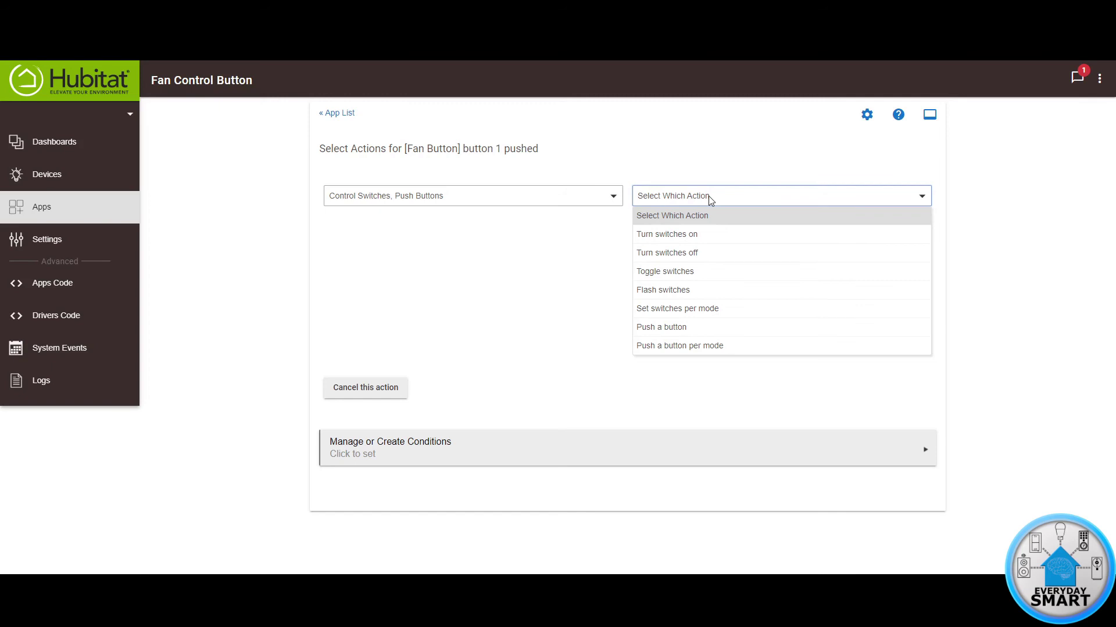
pyautogui.click(672, 277)
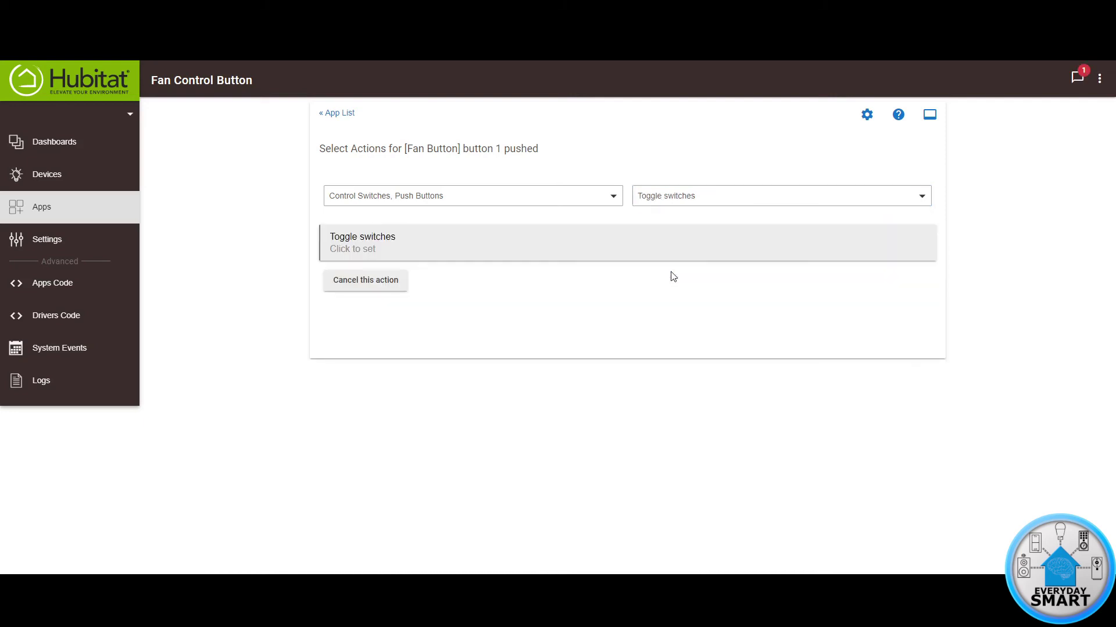
# - Choose Fan as the switch to toggle and complete the action without a delay
pyautogui.click(372, 249)
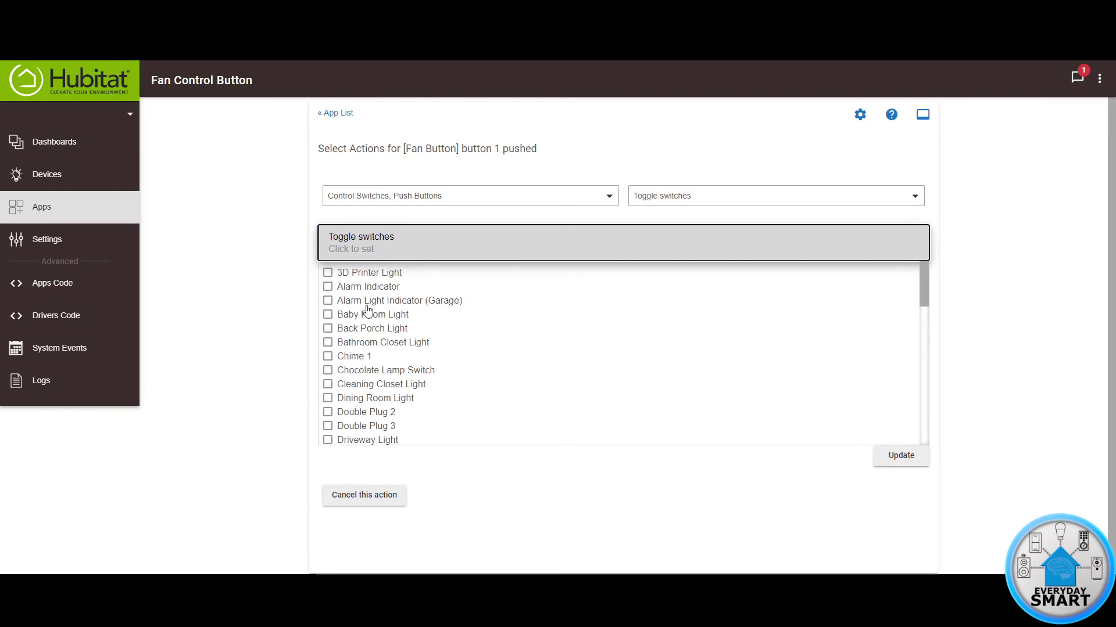
pyautogui.scroll(-2, 360, 351)
pyautogui.click(327, 337)
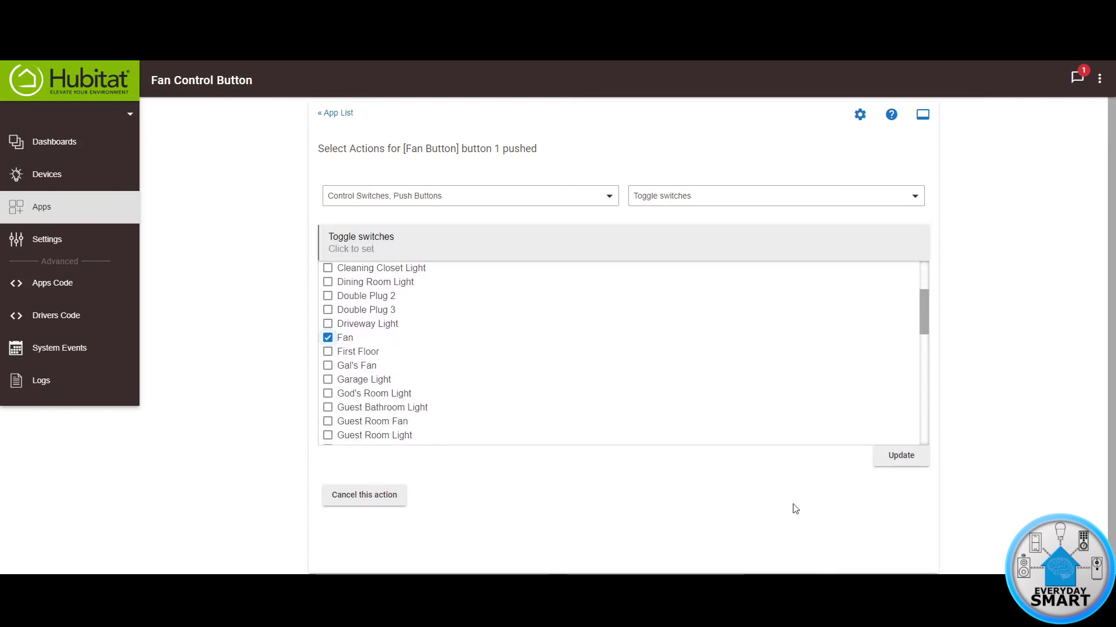
pyautogui.click(902, 458)
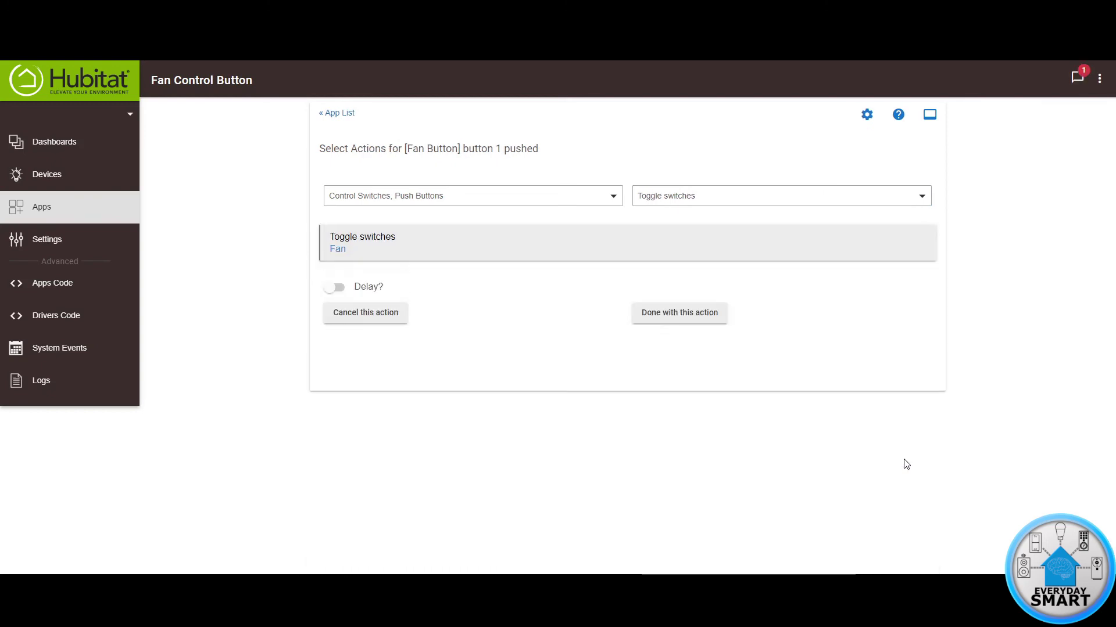
pyautogui.click(676, 319)
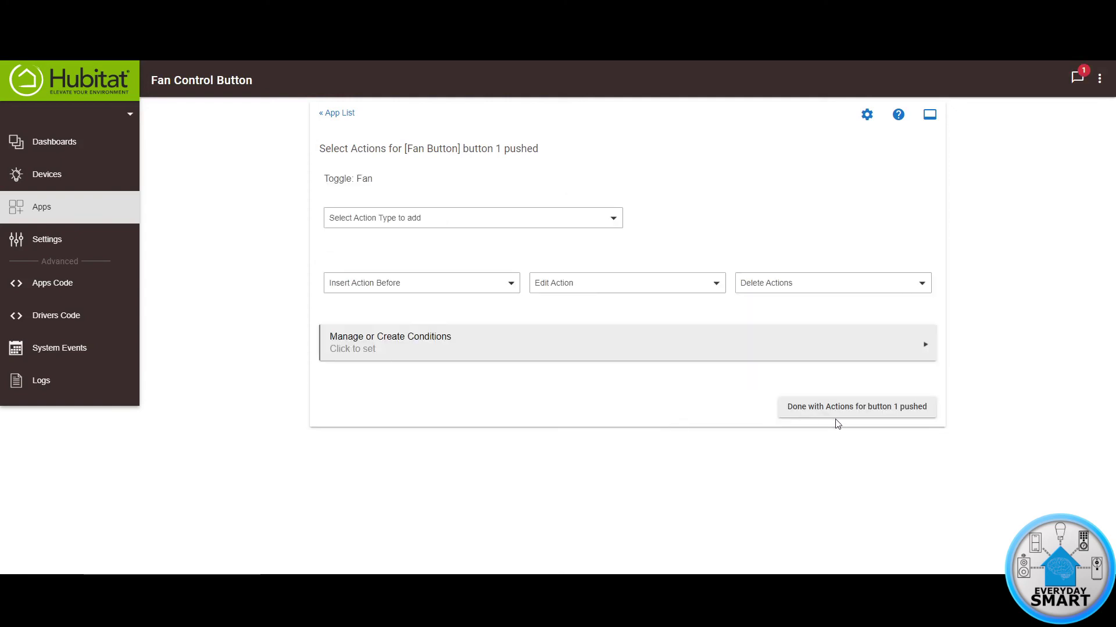
# - Finish the actions for button 1 pushed and save the Fan Control Button definition
pyautogui.click(860, 407)
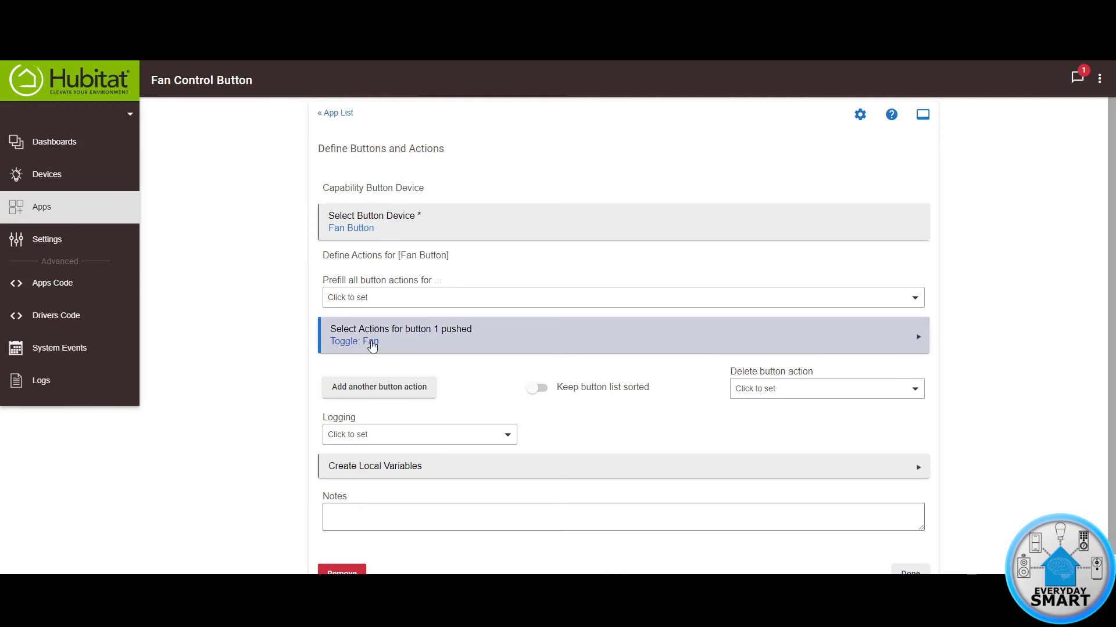
pyautogui.scroll(-1, 274, 350)
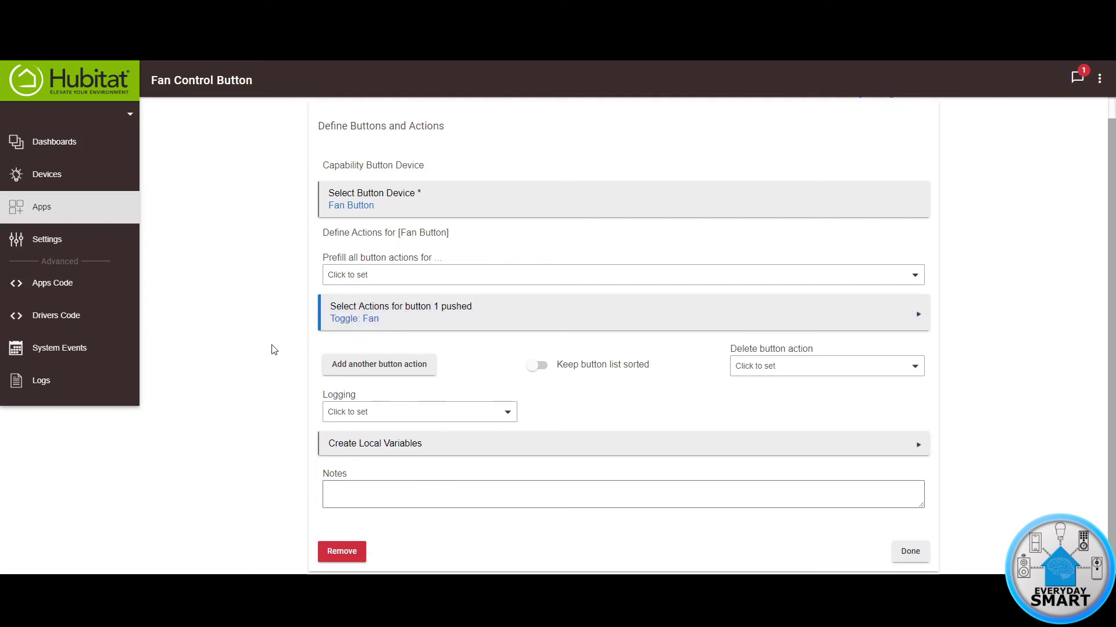
pyautogui.click(909, 575)
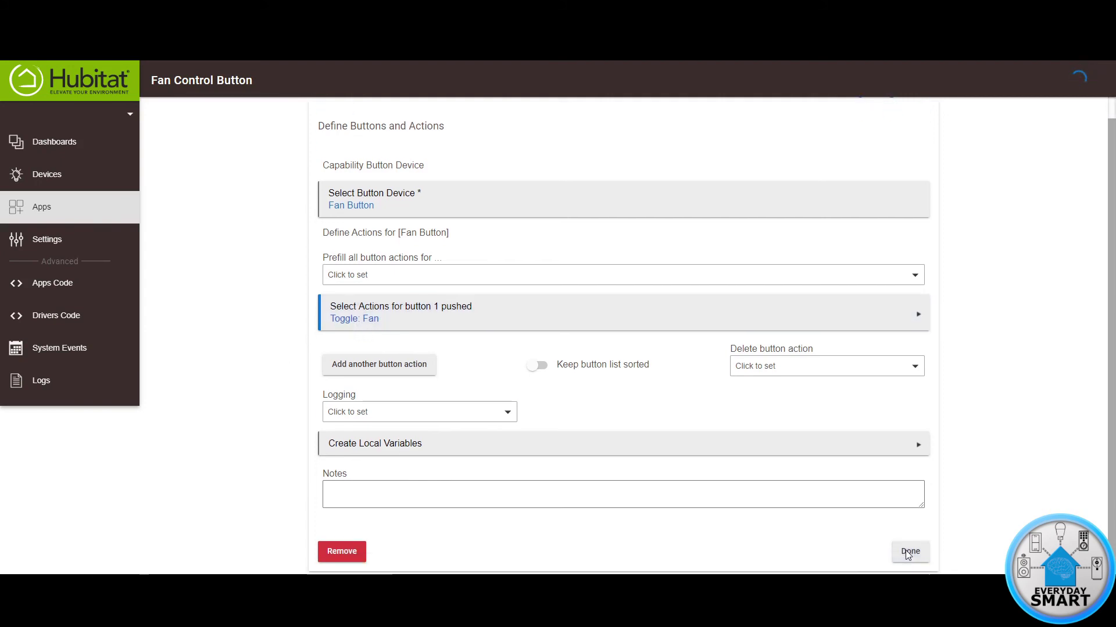